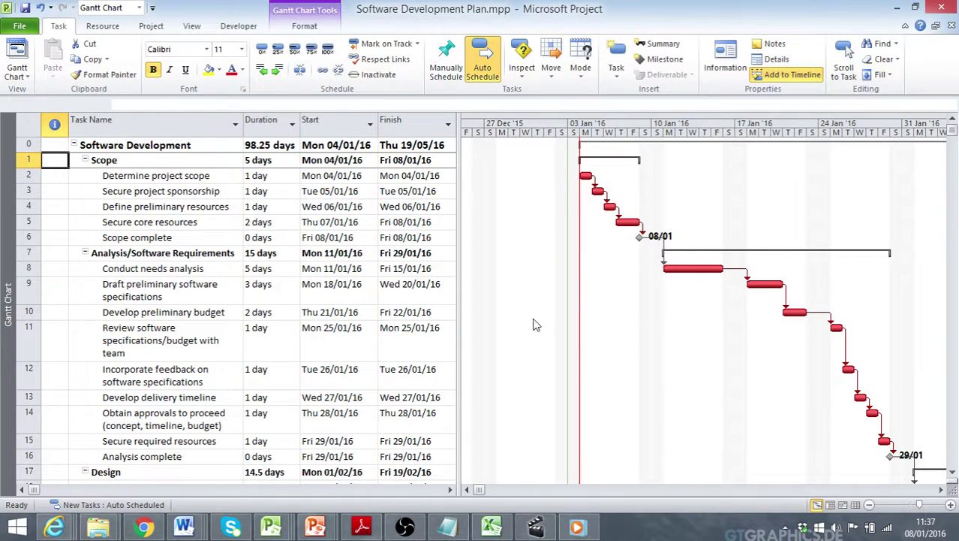
Widen the task table to reveal Resource Names, Work, Baseline Work and Cost columns.
{"action": "left_click_drag", "start_coordinate": [459, 314], "coordinate": [577, 312]}
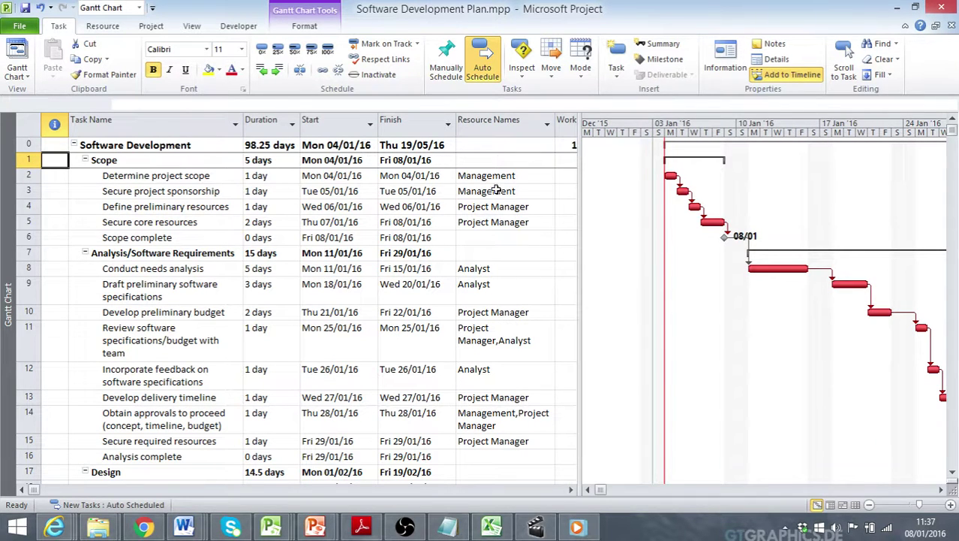
{"action": "left_click_drag", "start_coordinate": [581, 309], "coordinate": [763, 301]}
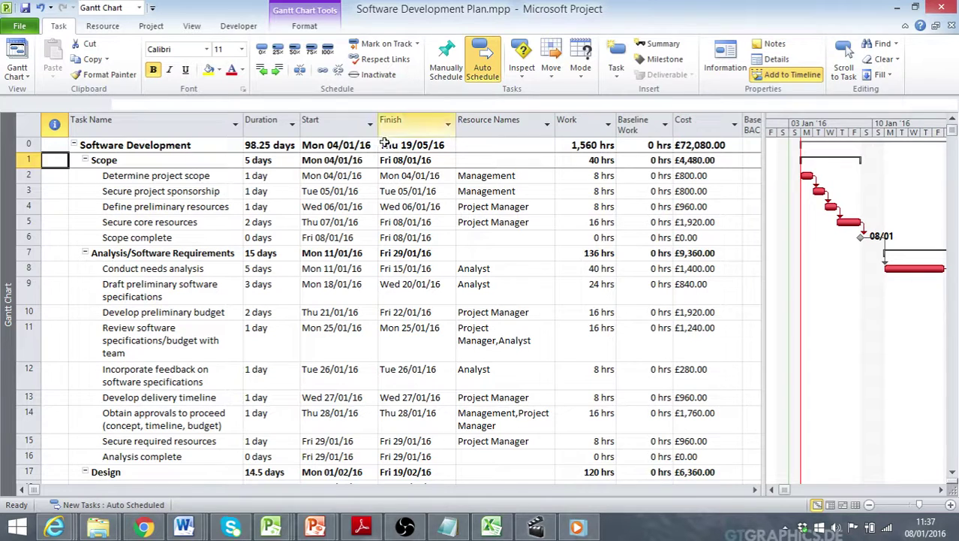
Save a baseline for the entire project, check Baseline Cost / BAC, then narrow the table.
{"action": "left_click", "coordinate": [153, 26]}
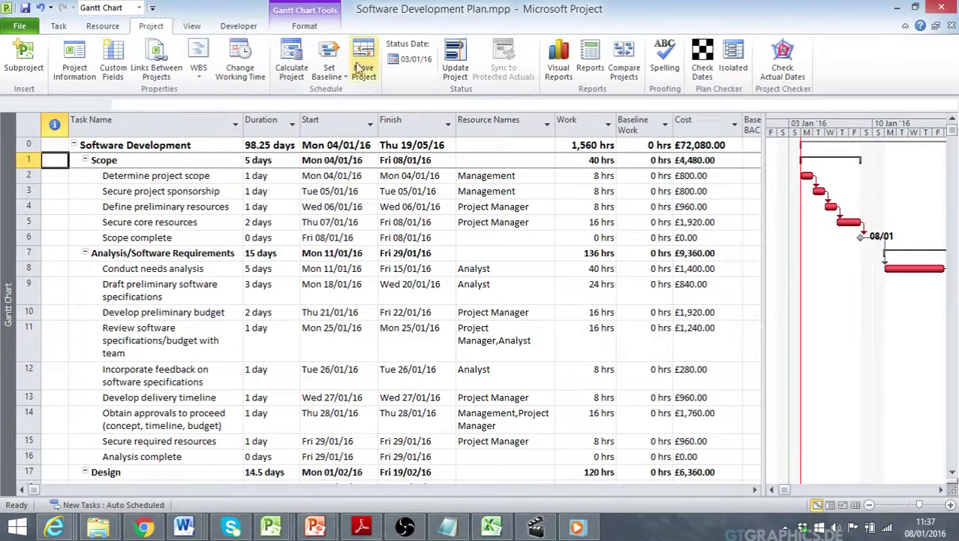
{"action": "left_click", "coordinate": [338, 79]}
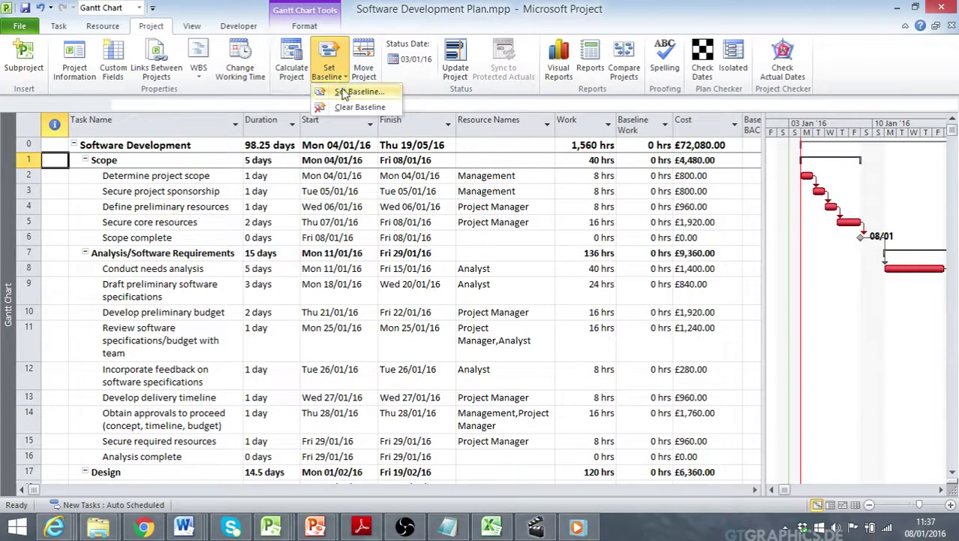
{"action": "left_click", "coordinate": [353, 92]}
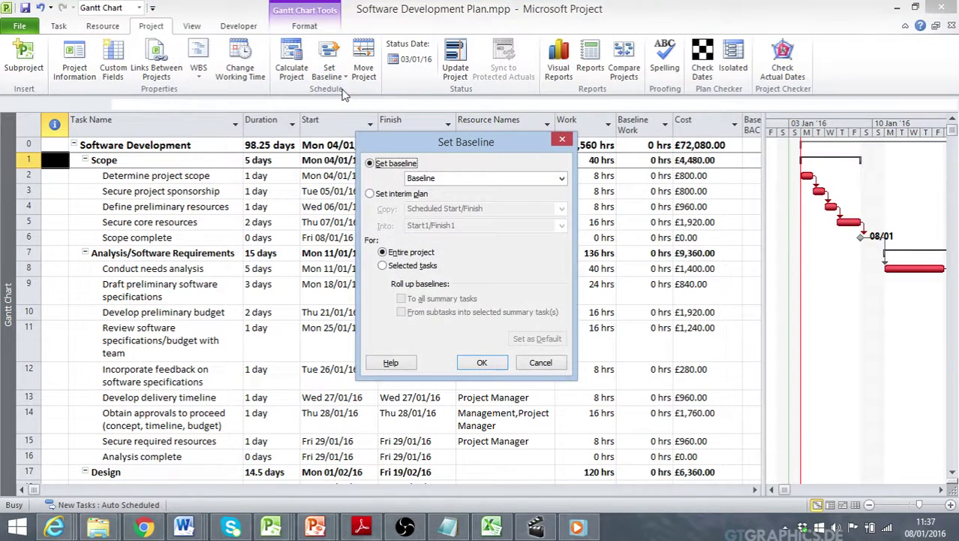
{"action": "left_click", "coordinate": [482, 362]}
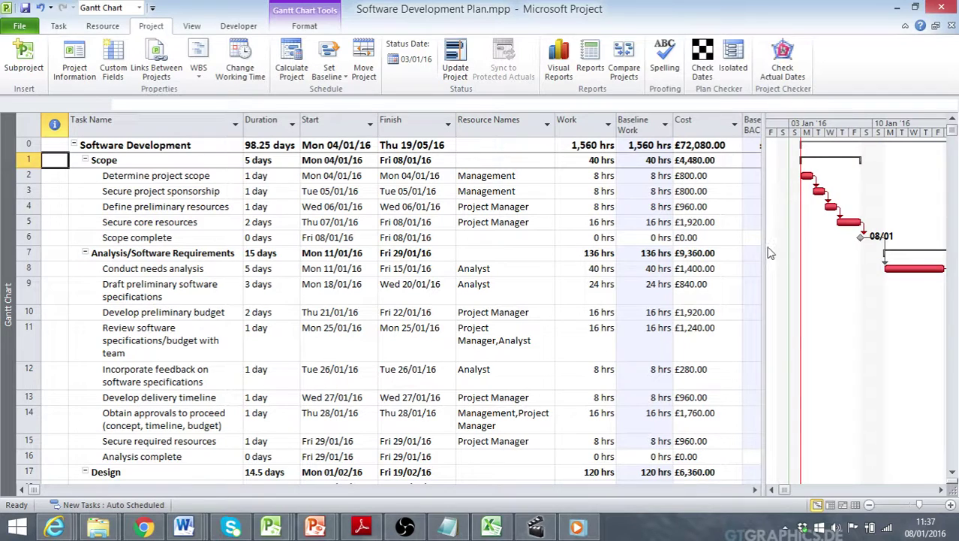
{"action": "left_click_drag", "start_coordinate": [763, 249], "coordinate": [817, 249]}
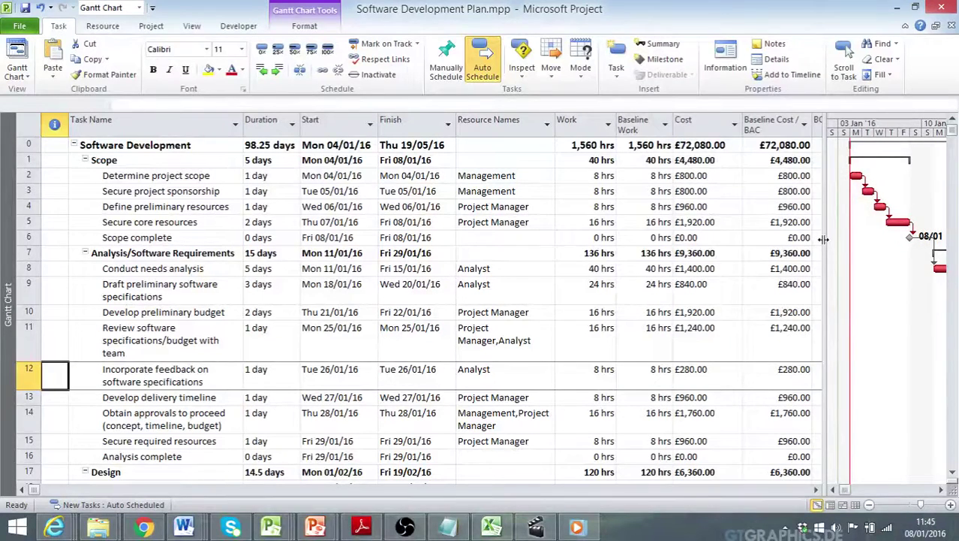
{"action": "left_click_drag", "start_coordinate": [824, 239], "coordinate": [535, 239]}
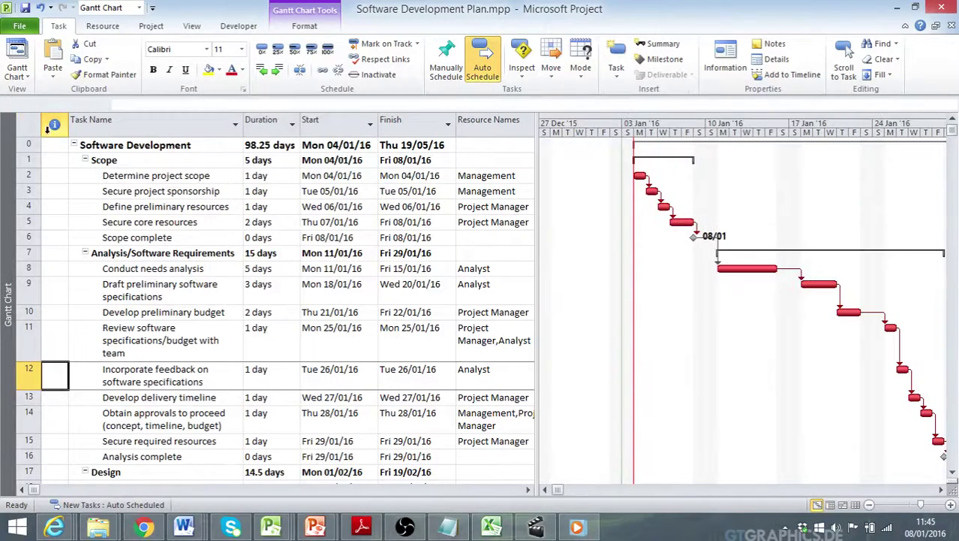
Switch to Tracking Gantt view and resize the table to check the new BCWS column.
{"action": "left_click", "coordinate": [27, 77]}
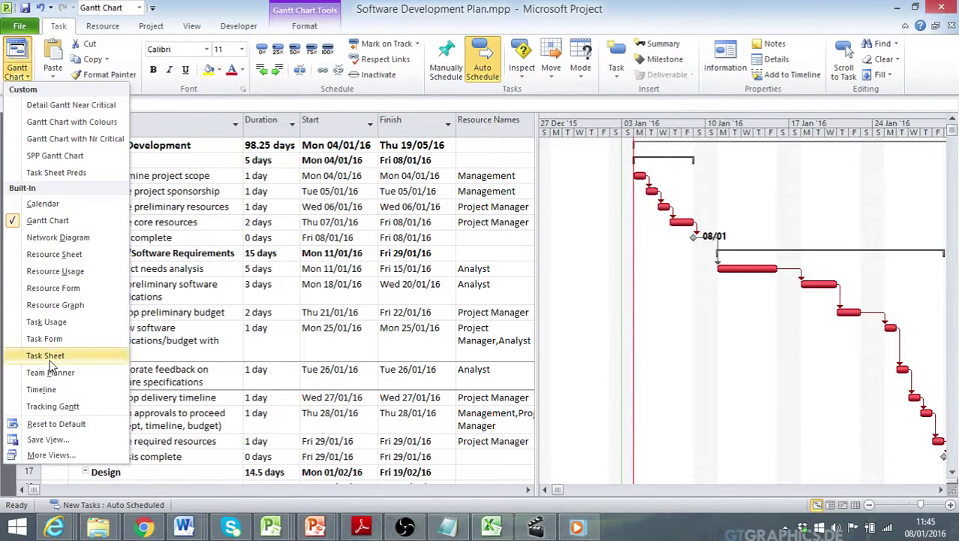
{"action": "left_click", "coordinate": [60, 407]}
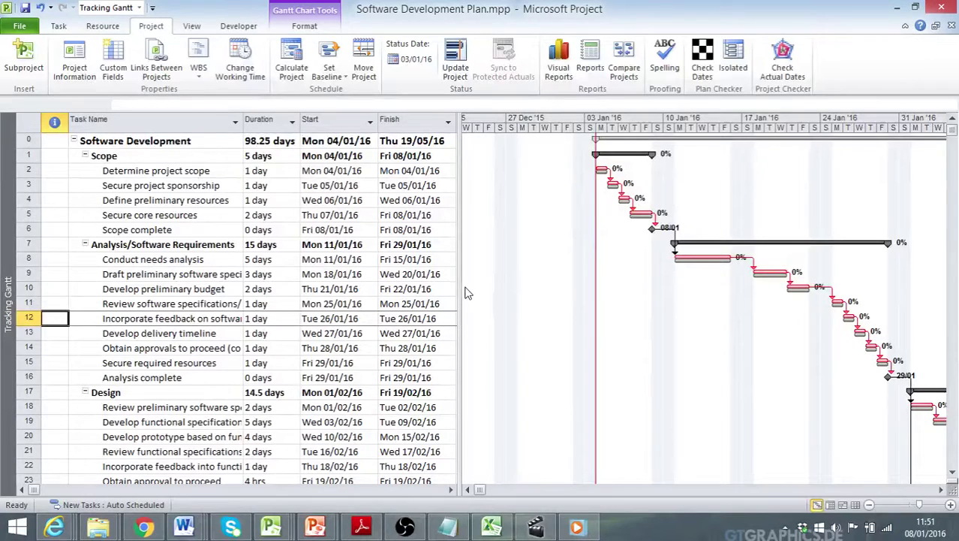
{"action": "left_click_drag", "start_coordinate": [460, 290], "coordinate": [875, 307]}
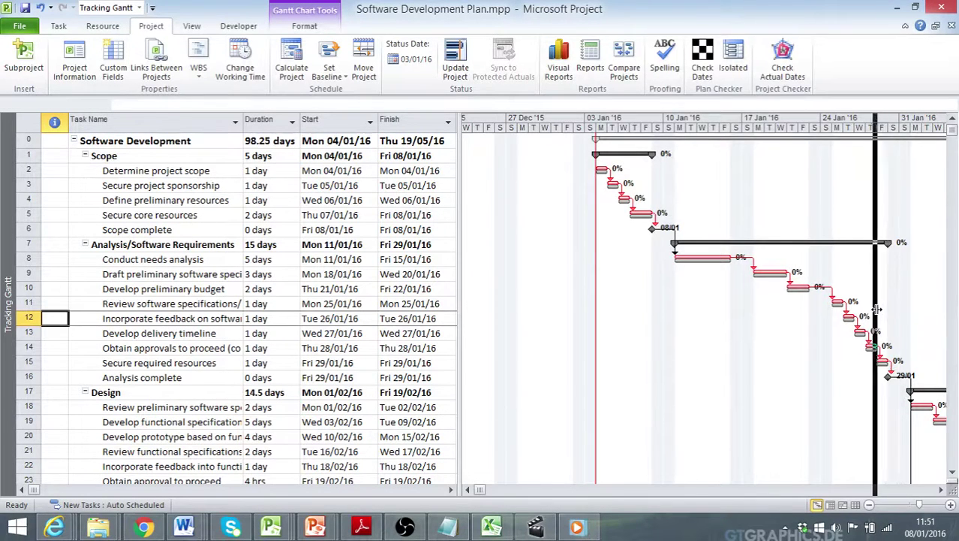
{"action": "mouse_move", "coordinate": [824, 121]}
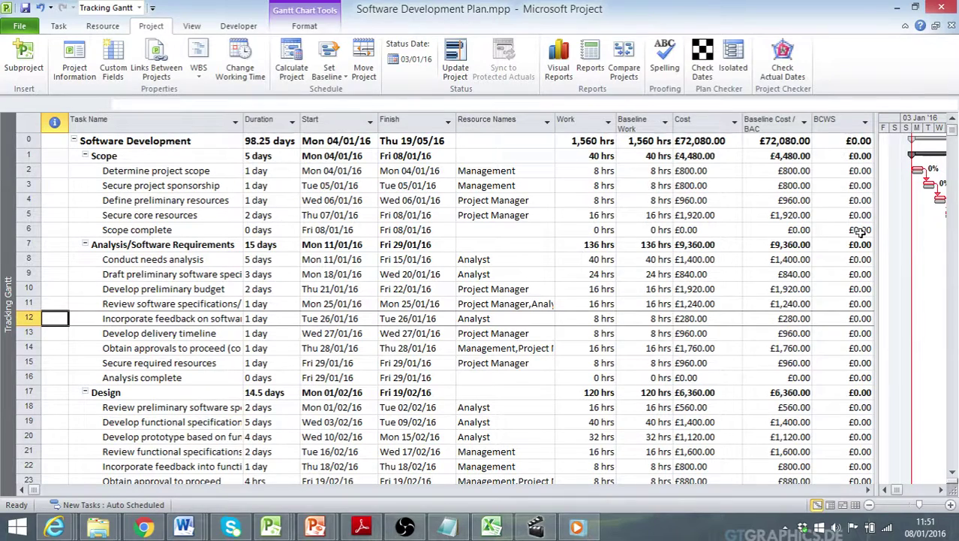
{"action": "left_click_drag", "start_coordinate": [877, 243], "coordinate": [463, 248]}
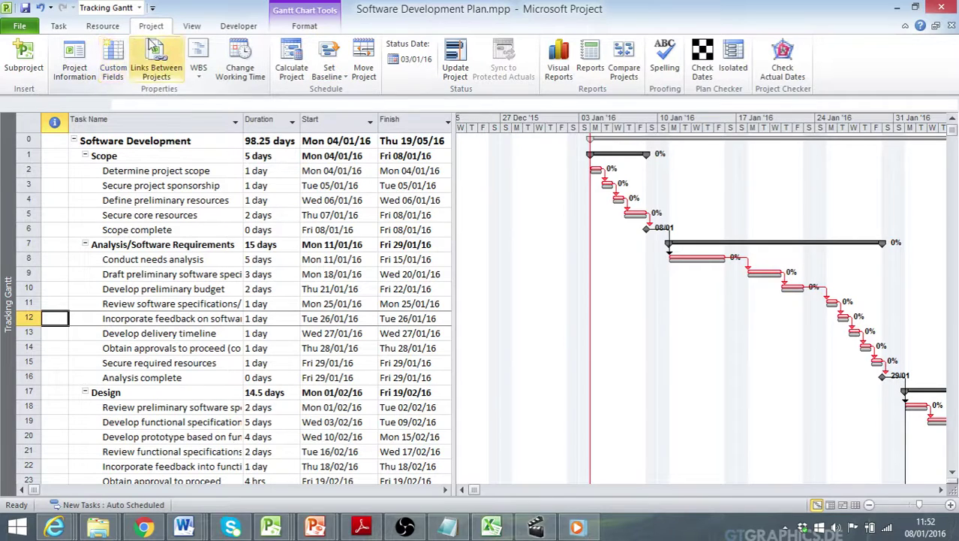
{"action": "left_click", "coordinate": [75, 58]}
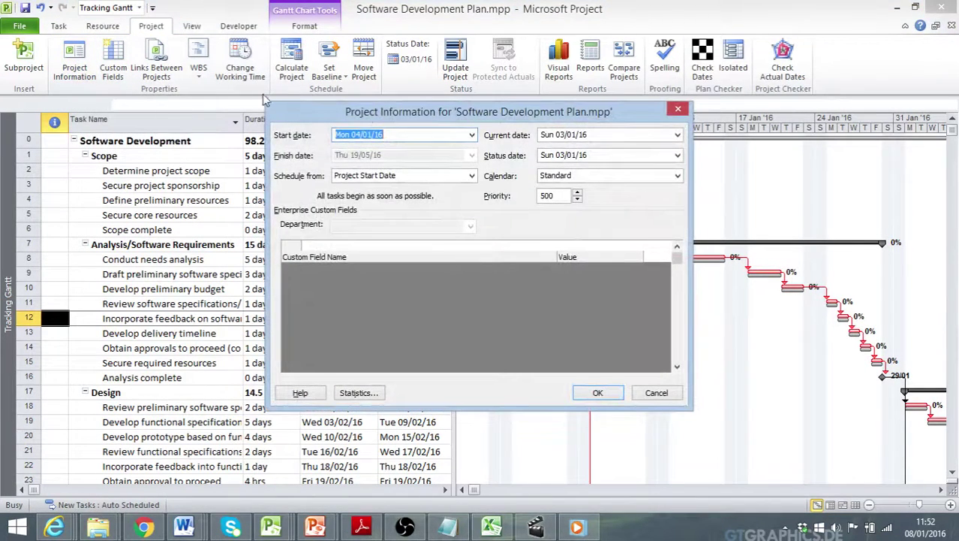
Set the project status date to Fri 08/01/16 and widen the table to view BCWS.
{"action": "left_click", "coordinate": [678, 157]}
{"action": "left_click", "coordinate": [677, 156]}
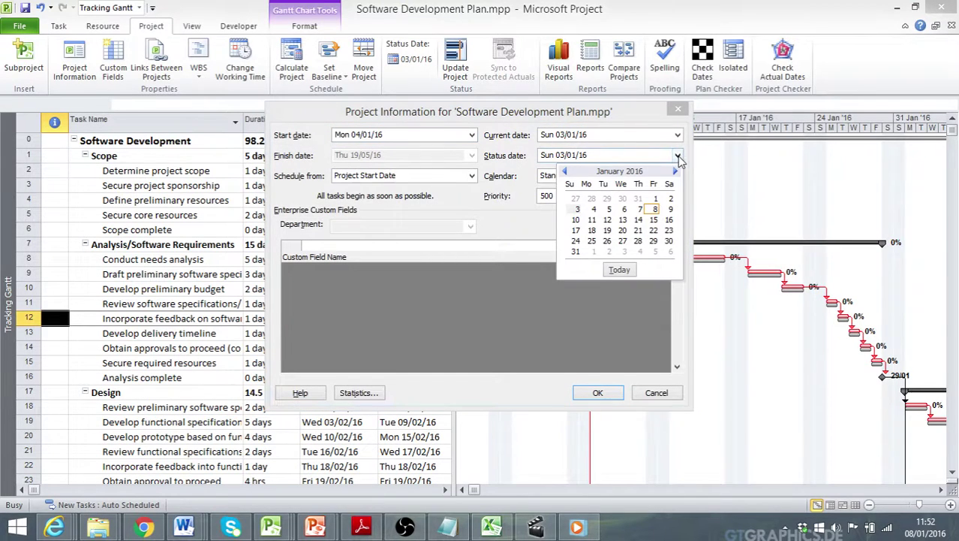
{"action": "left_click", "coordinate": [654, 209]}
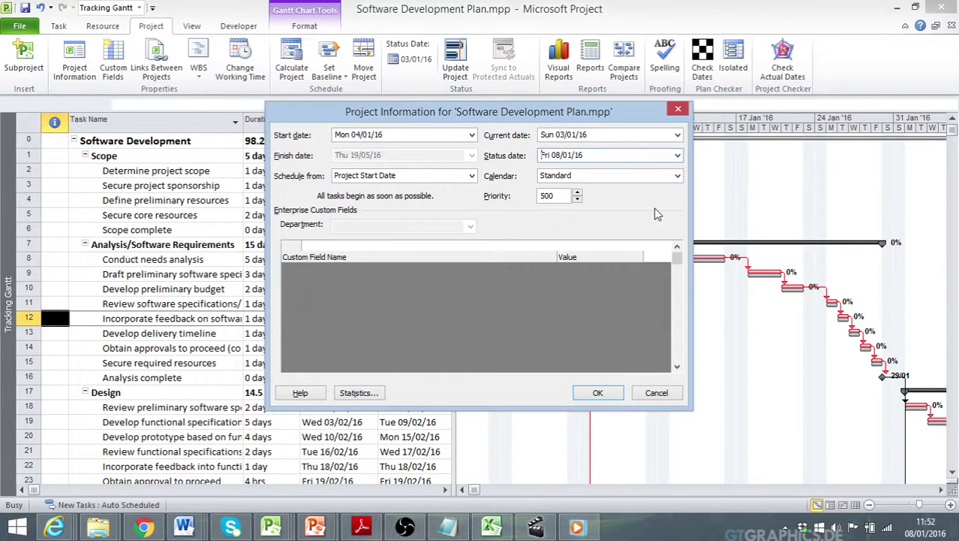
{"action": "left_click", "coordinate": [604, 393]}
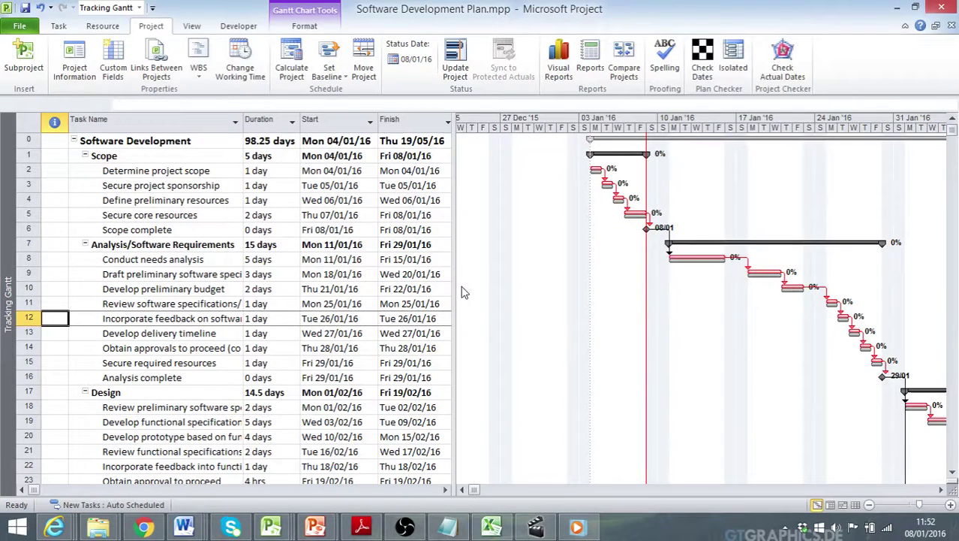
{"action": "left_click_drag", "start_coordinate": [456, 286], "coordinate": [877, 297]}
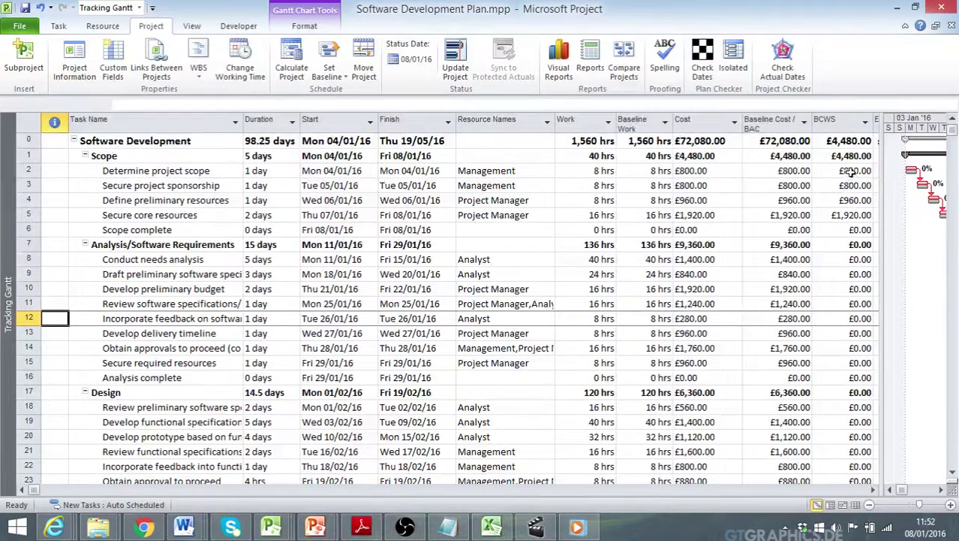
Mark Scope tasks 2–4 as 100% complete, bringing EAC to £69,520.00.
{"action": "left_click_drag", "start_coordinate": [851, 171], "coordinate": [849, 212]}
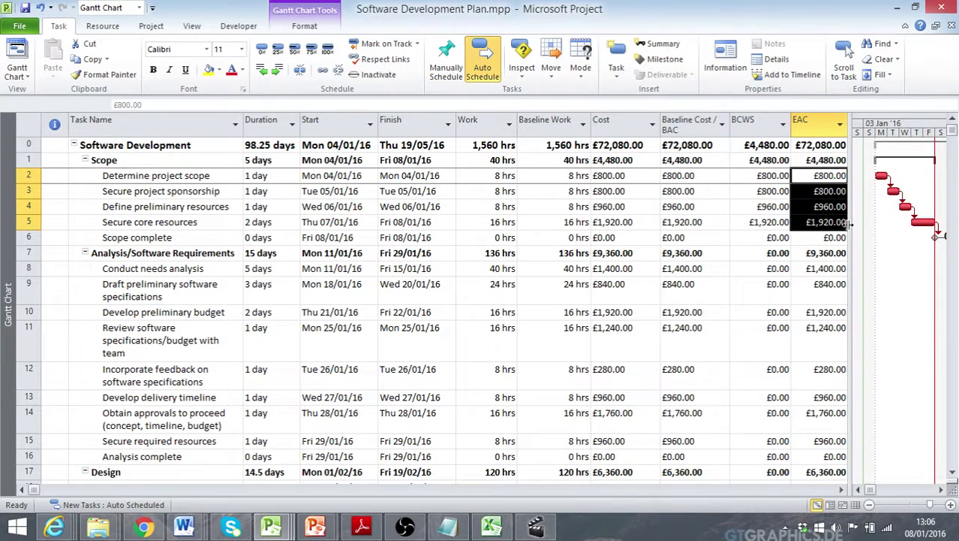
{"action": "left_click", "coordinate": [822, 181]}
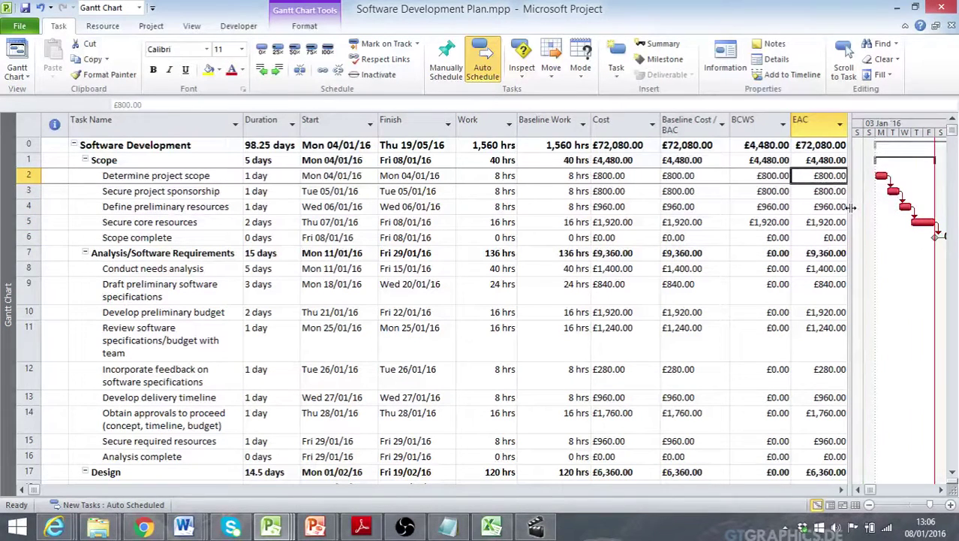
{"action": "left_click_drag", "start_coordinate": [168, 177], "coordinate": [171, 206]}
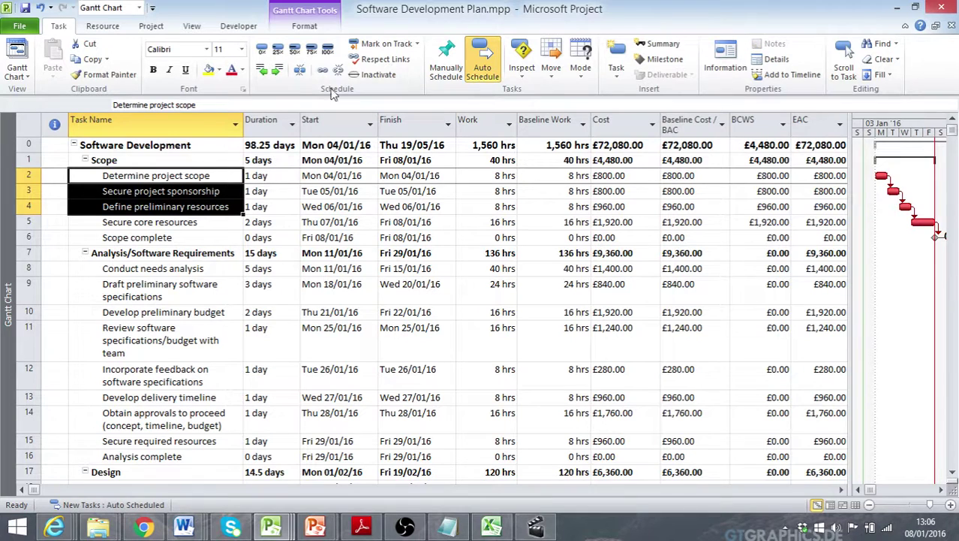
{"action": "left_click", "coordinate": [328, 51]}
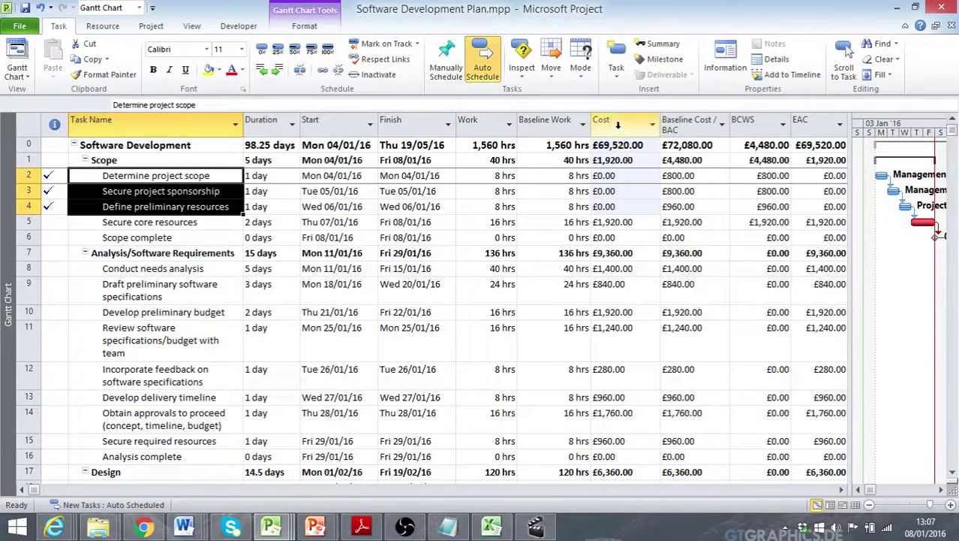
{"action": "left_click", "coordinate": [618, 125]}
Change the Cost column to show the Actual Cost field.
{"action": "left_click", "coordinate": [618, 124]}
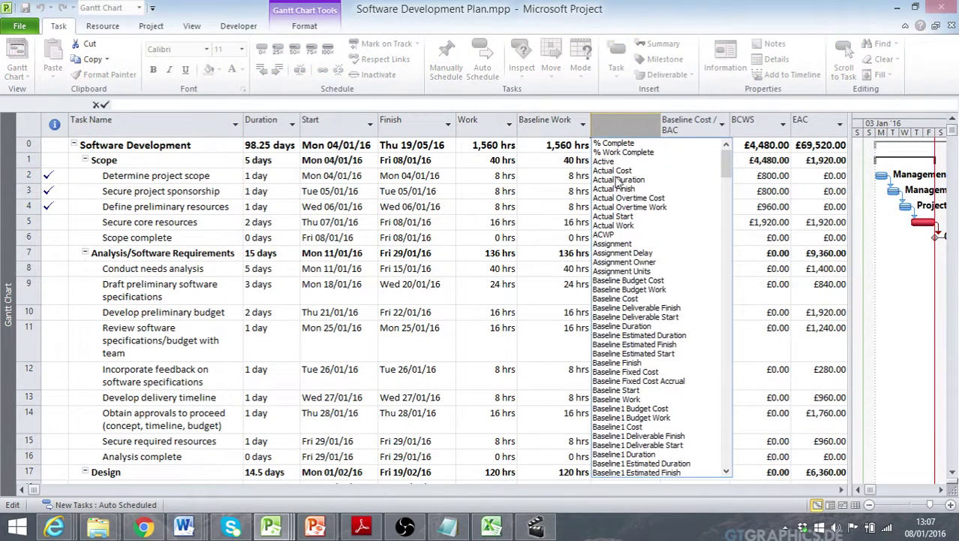
{"action": "left_click", "coordinate": [615, 171]}
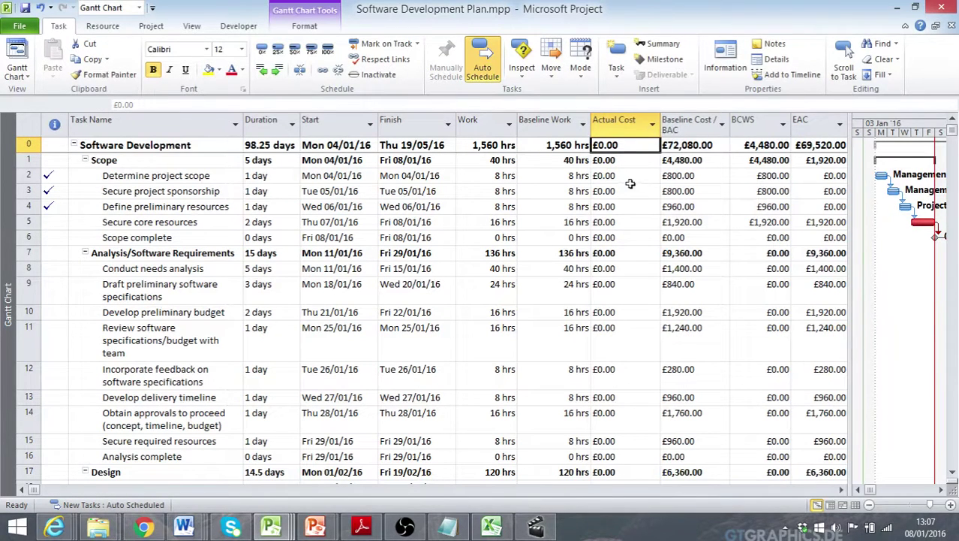
{"action": "left_click", "coordinate": [614, 177]}
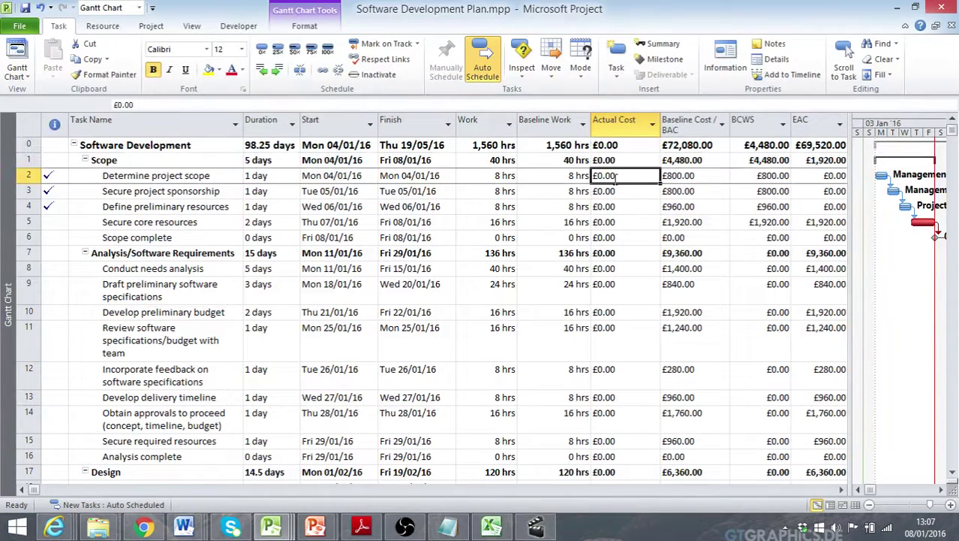
{"action": "left_click", "coordinate": [679, 178]}
{"action": "left_click", "coordinate": [626, 177]}
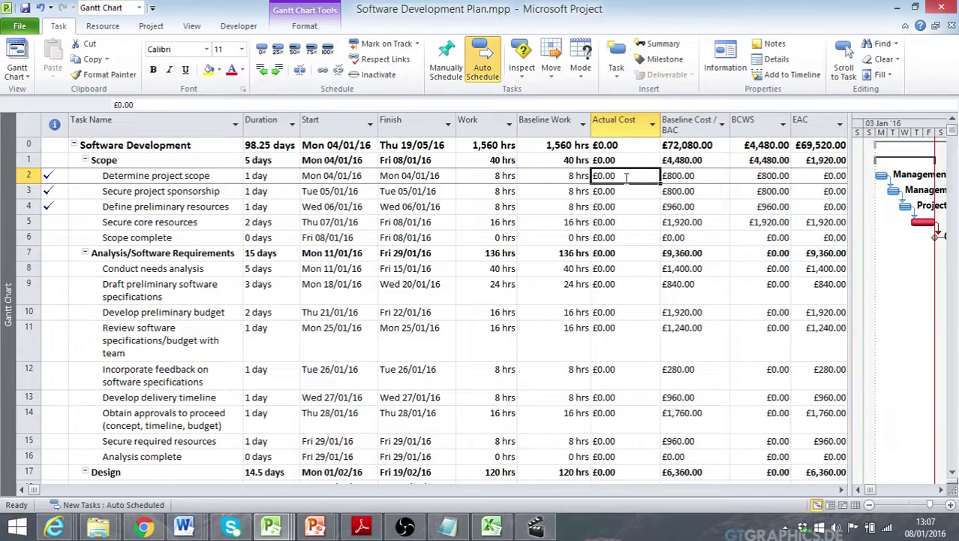
Enter actual costs of 1000, 1000 and 1200 for Scope tasks 2–4.
{"action": "type", "text": "100"}
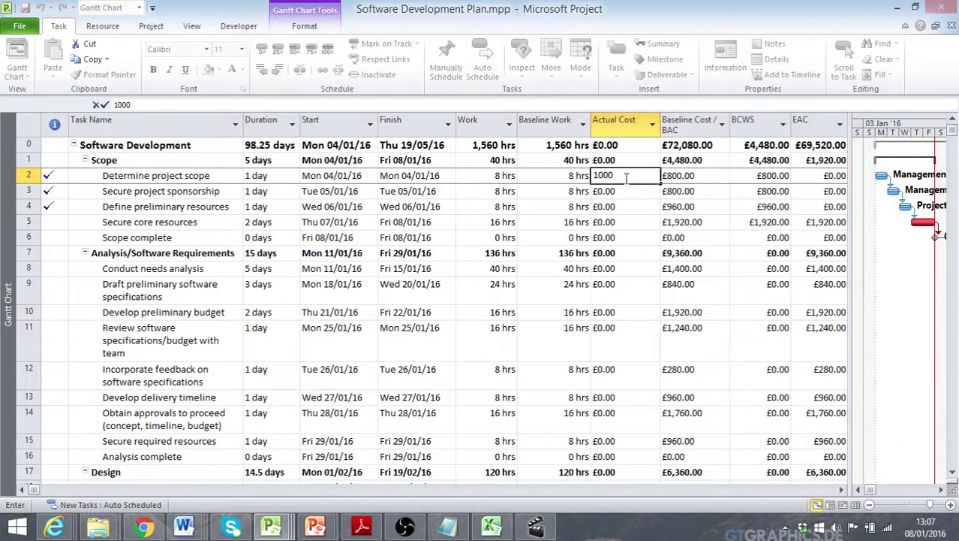
{"action": "type", "text": "0"}
{"action": "key", "text": "Return"}
{"action": "type", "text": "100"}
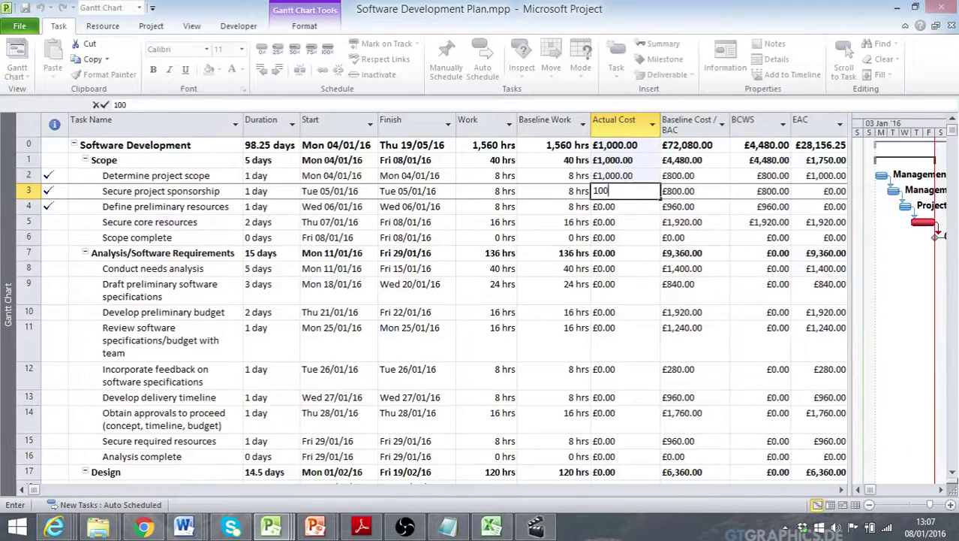
{"action": "type", "text": "0"}
{"action": "key", "text": "Return"}
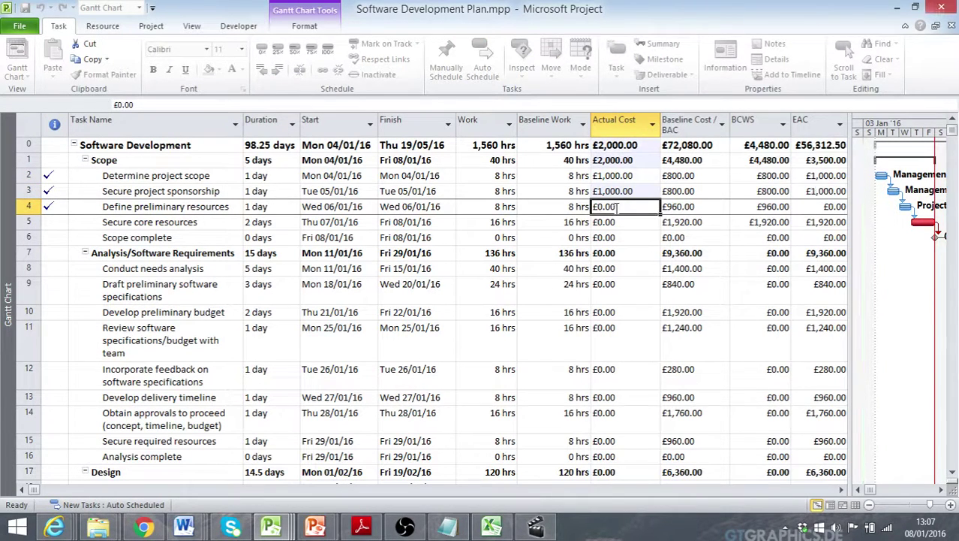
{"action": "type", "text": "1200"}
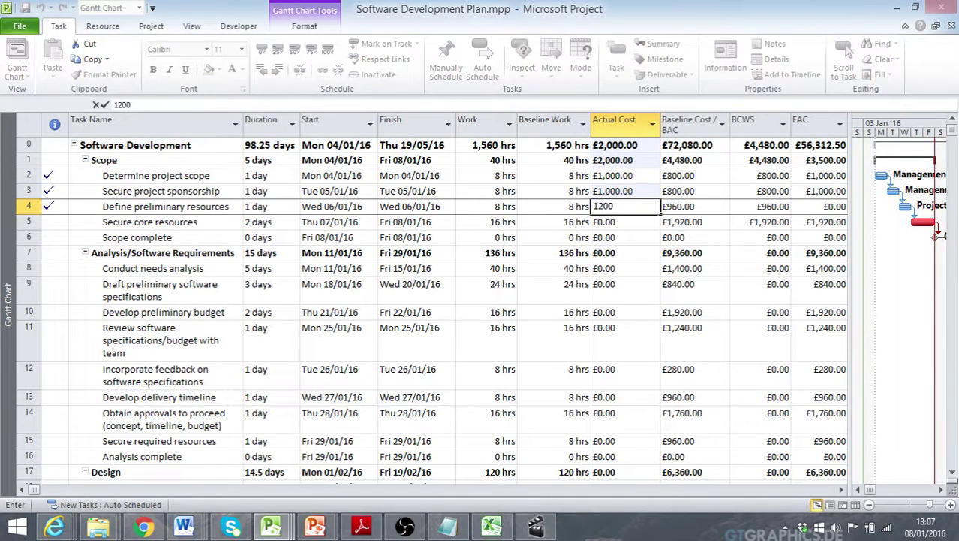
{"action": "key", "text": "Return"}
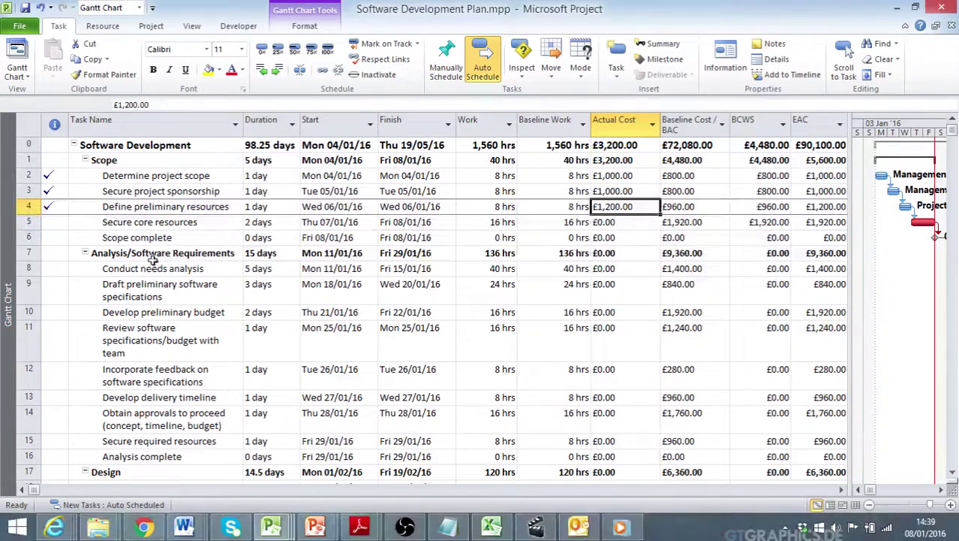
{"action": "left_click_drag", "start_coordinate": [20, 221], "coordinate": [24, 237]}
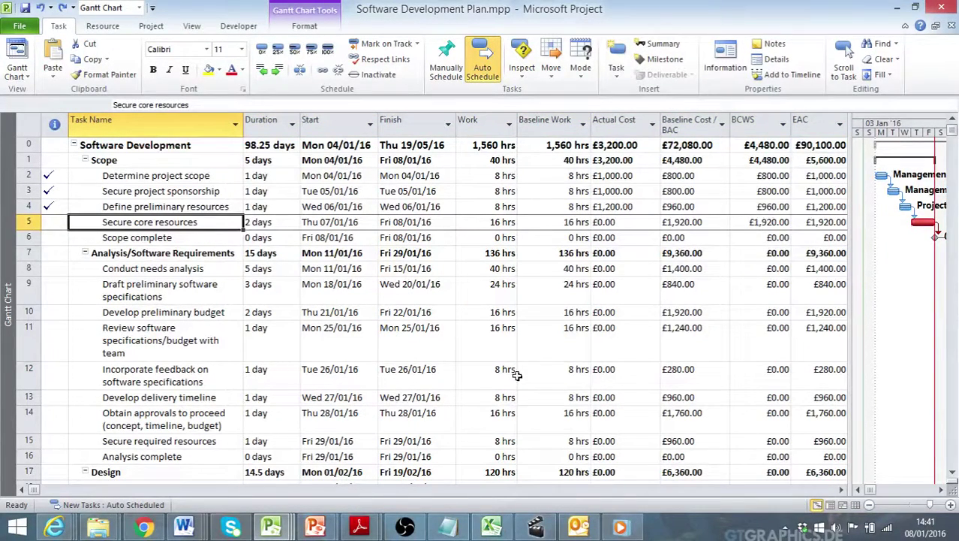
Hide the Duration through Actual Cost columns, leaving Baseline Cost / BAC, BCWS, EAC and VAC.
{"action": "left_click_drag", "start_coordinate": [277, 120], "coordinate": [617, 128]}
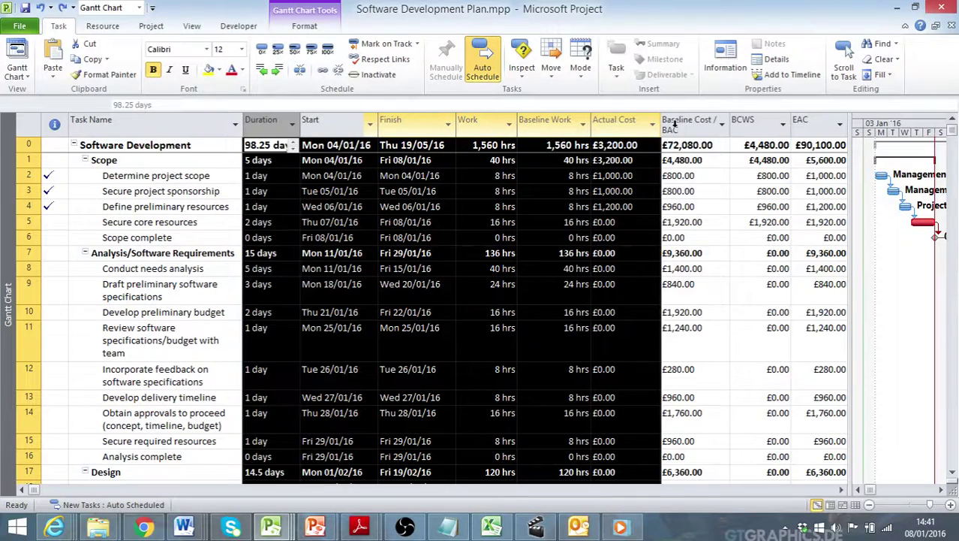
{"action": "right_click", "coordinate": [615, 123]}
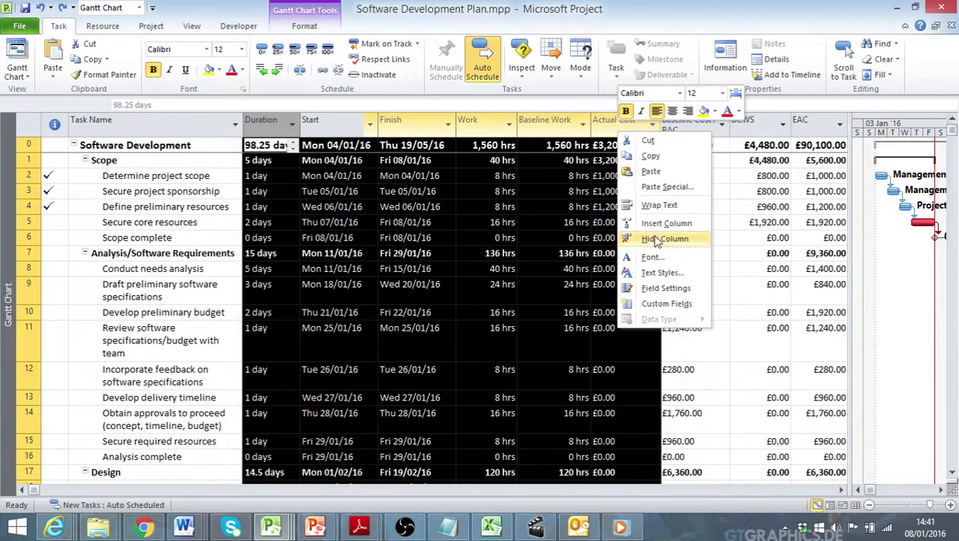
{"action": "left_click", "coordinate": [656, 239]}
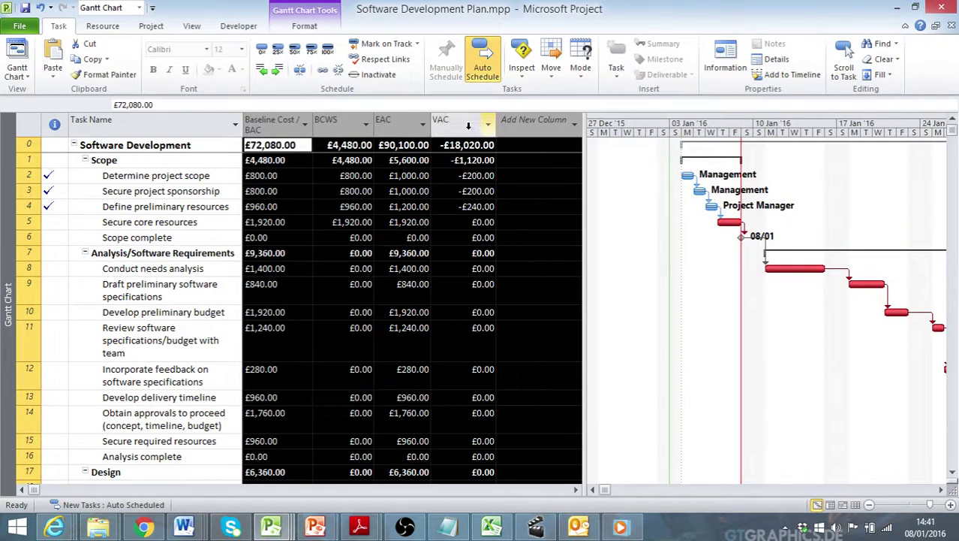
Insert ACWP and BCWP columns before the EAC column.
{"action": "left_click", "coordinate": [397, 126]}
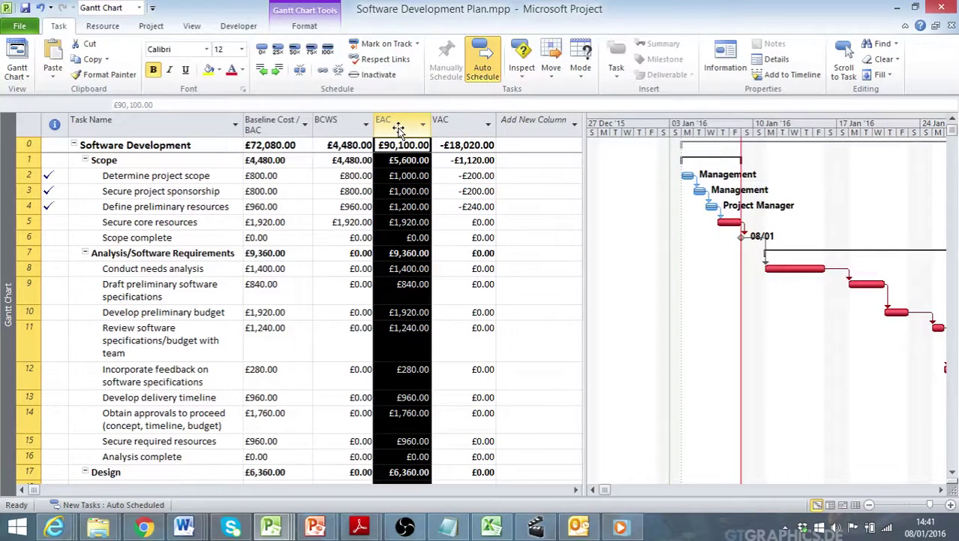
{"action": "right_click", "coordinate": [398, 126]}
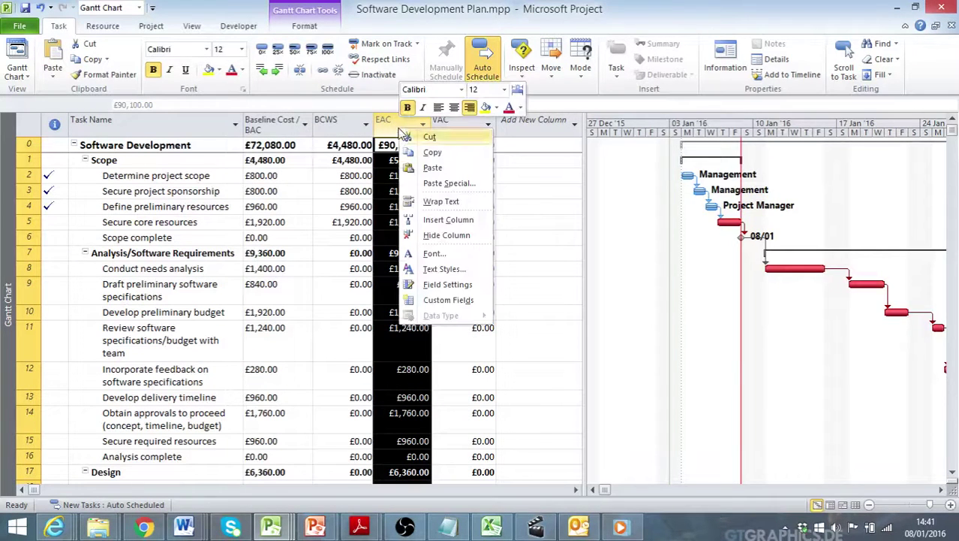
{"action": "left_click", "coordinate": [446, 220]}
{"action": "type", "text": "active"}
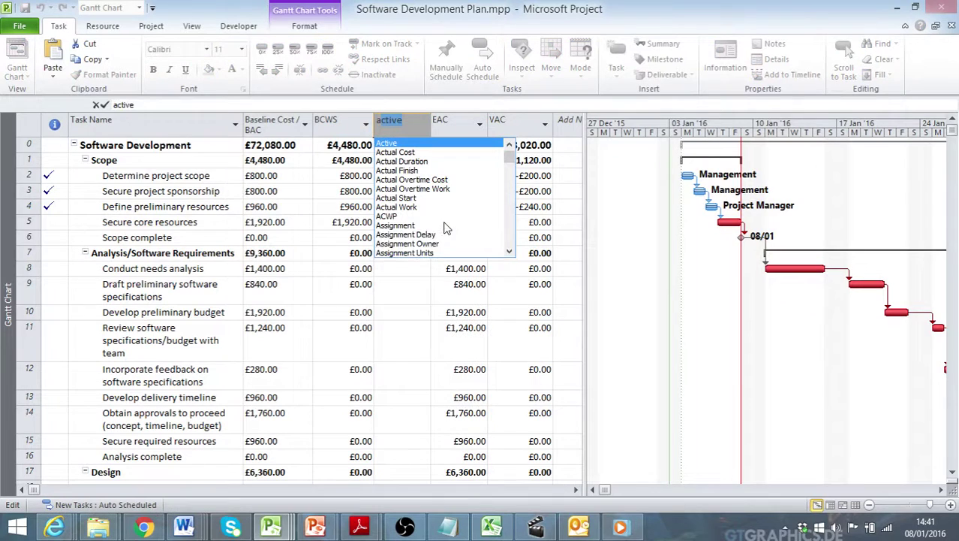
{"action": "left_click", "coordinate": [407, 216]}
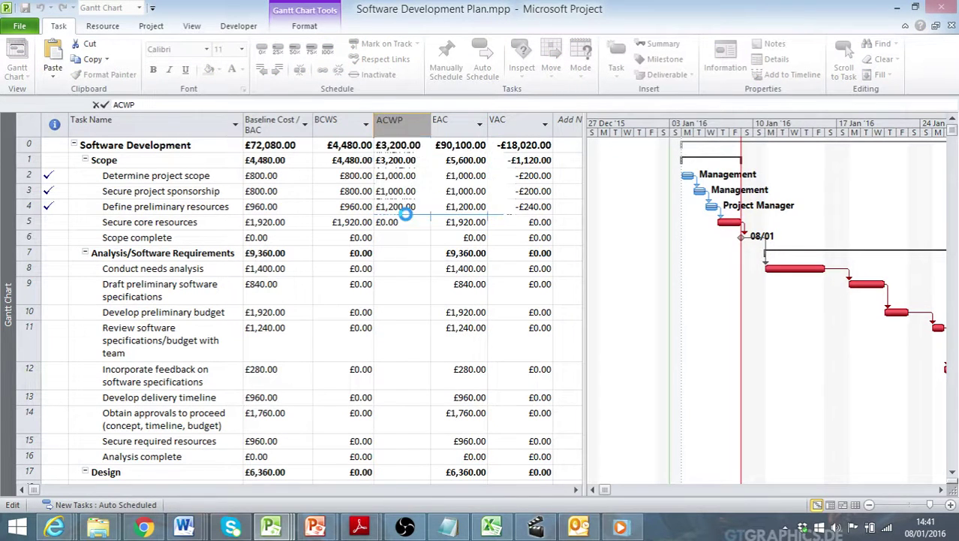
{"action": "right_click", "coordinate": [472, 127]}
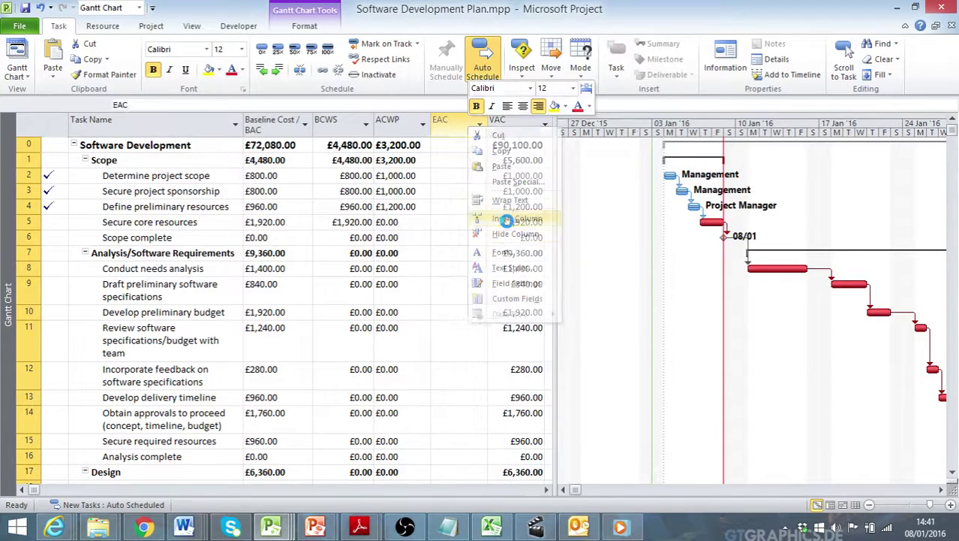
{"action": "left_click", "coordinate": [508, 218]}
{"action": "type", "text": "bcWP"}
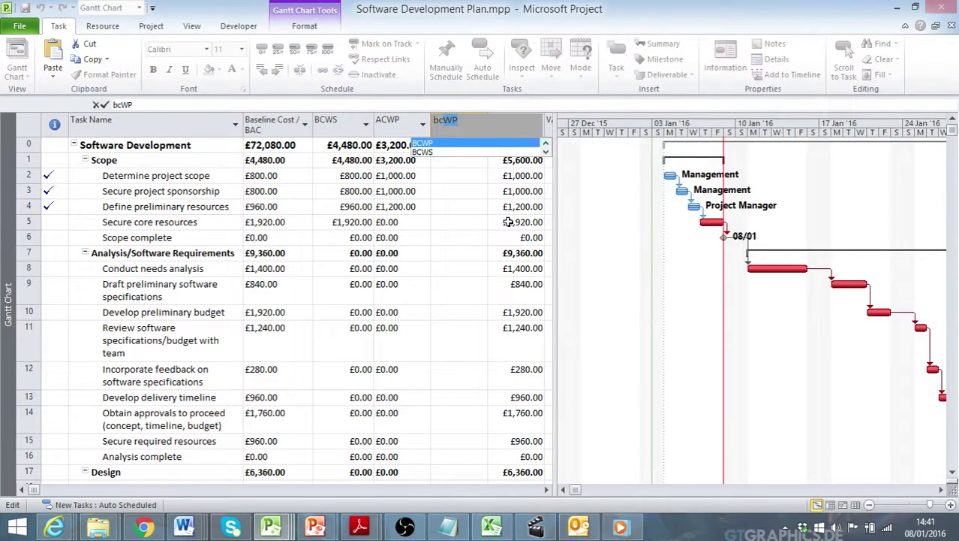
{"action": "left_click", "coordinate": [466, 144]}
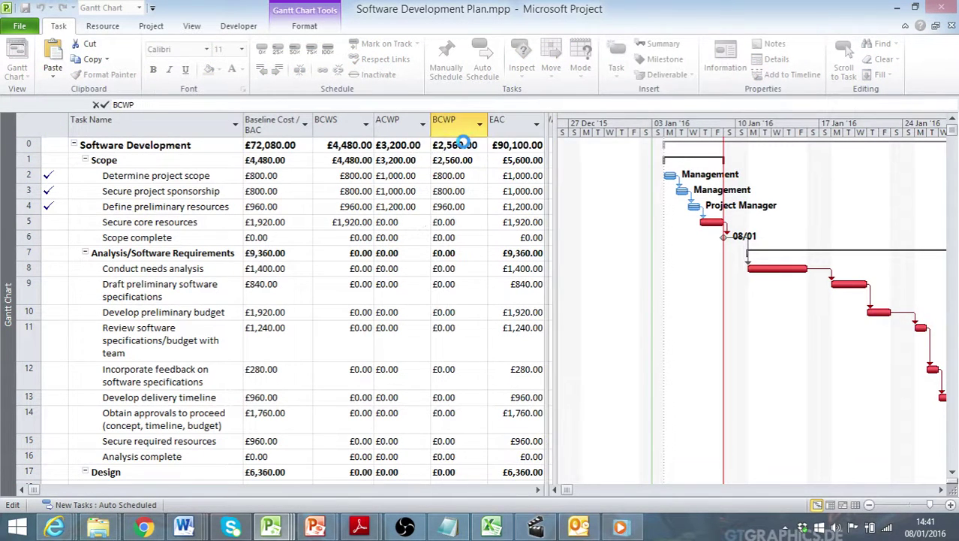
Insert a CV% column before EAC and widen the table to show EAC and VAC.
{"action": "right_click", "coordinate": [530, 126]}
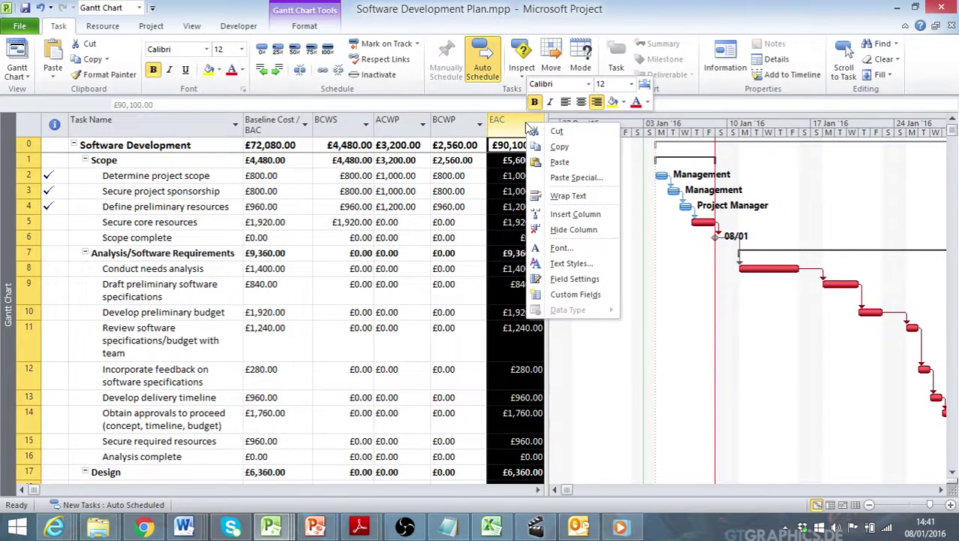
{"action": "left_click", "coordinate": [560, 215]}
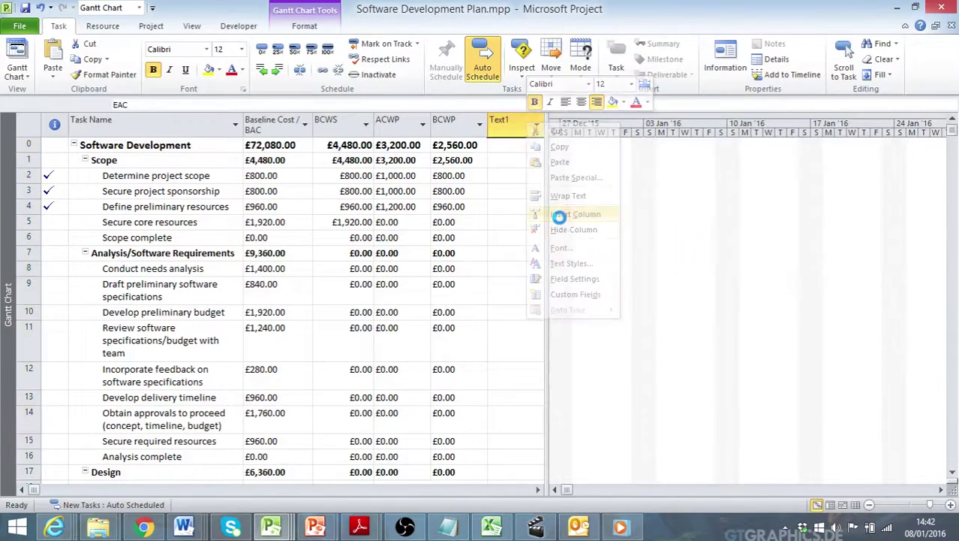
{"action": "type", "text": "cv"}
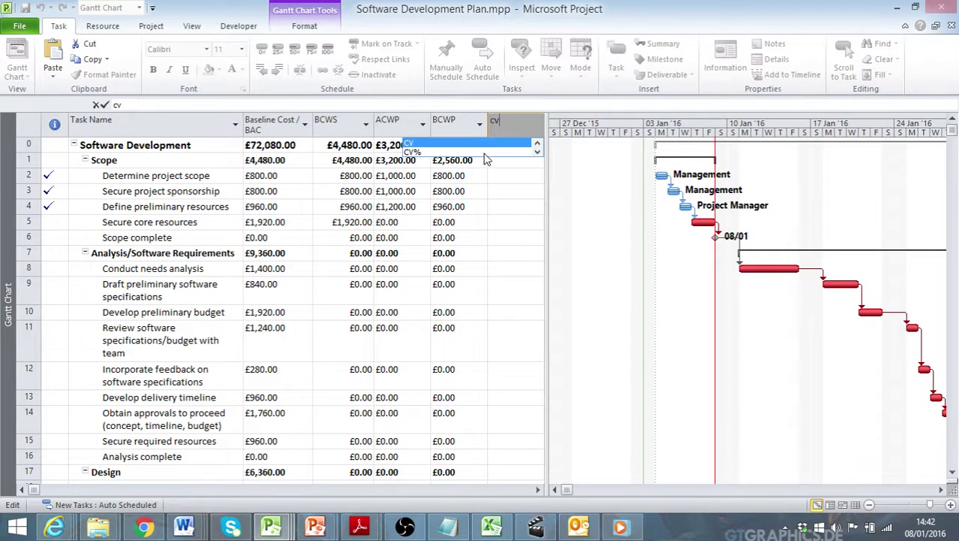
{"action": "key", "text": "Down"}
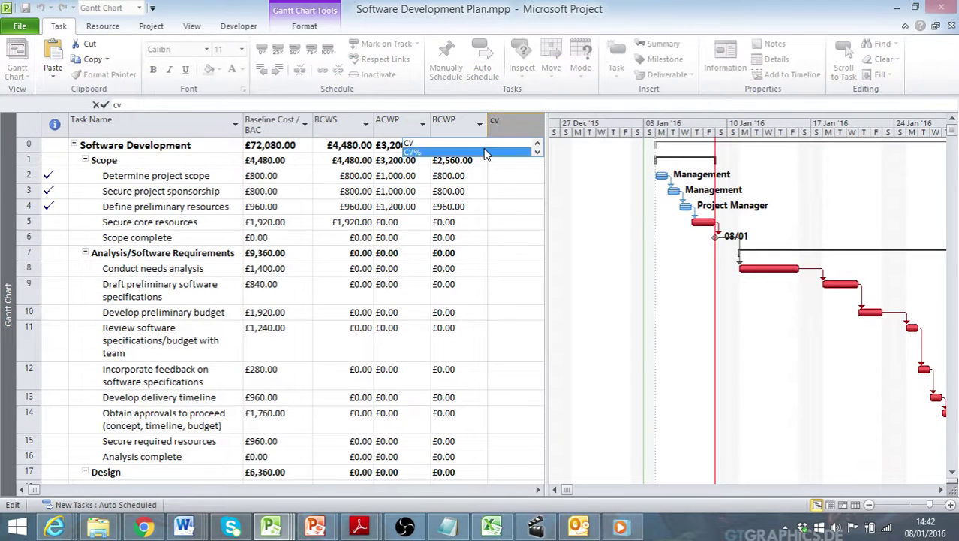
{"action": "key", "text": "Return"}
{"action": "left_click_drag", "start_coordinate": [548, 179], "coordinate": [680, 178]}
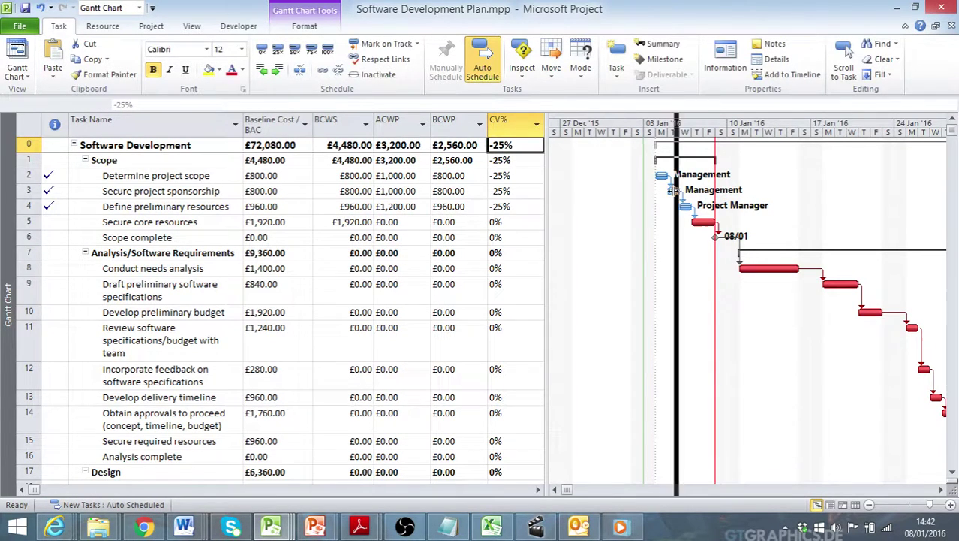
{"action": "left_click", "coordinate": [575, 128]}
Insert an SV column before EAC and switch the CV% column to CV.
{"action": "right_click", "coordinate": [575, 128]}
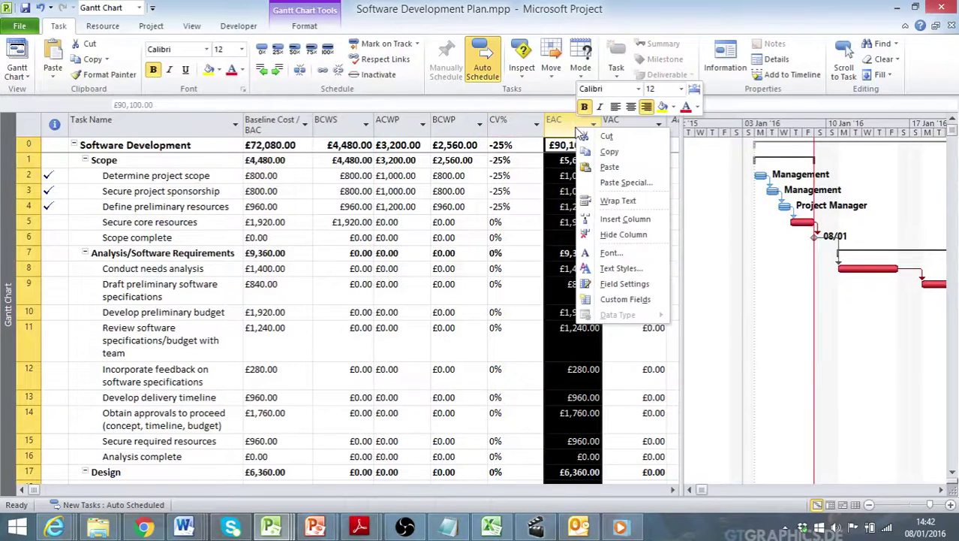
{"action": "left_click", "coordinate": [626, 219]}
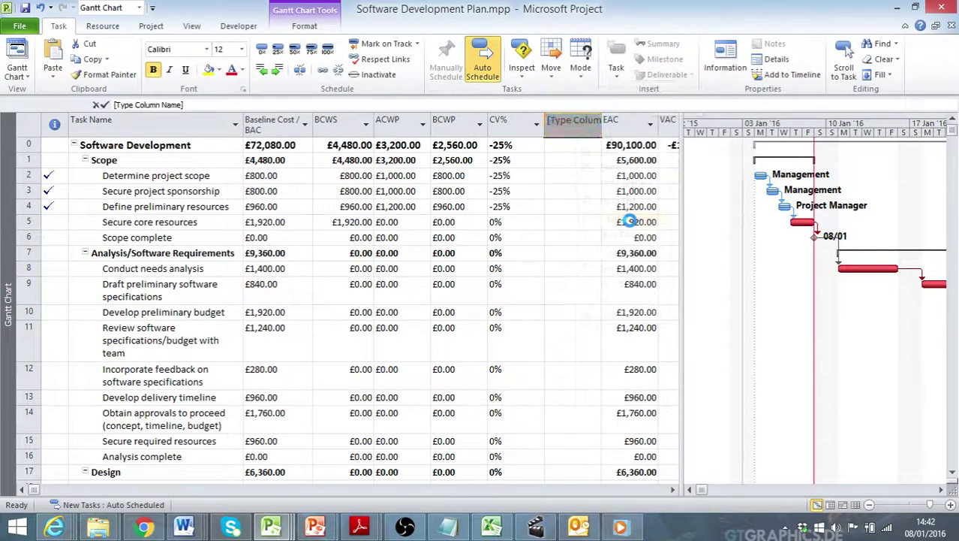
{"action": "type", "text": "sv"}
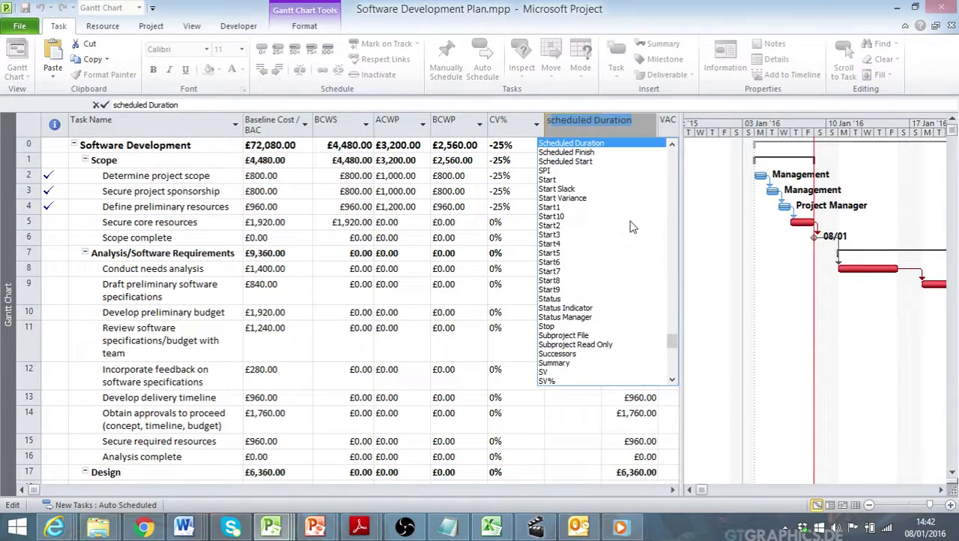
{"action": "left_click", "coordinate": [580, 144]}
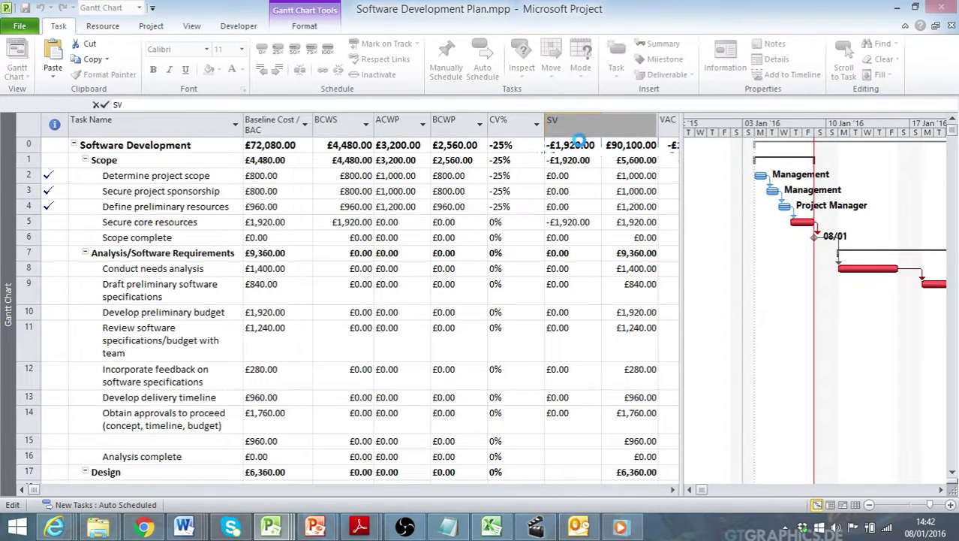
{"action": "double_click", "coordinate": [513, 125]}
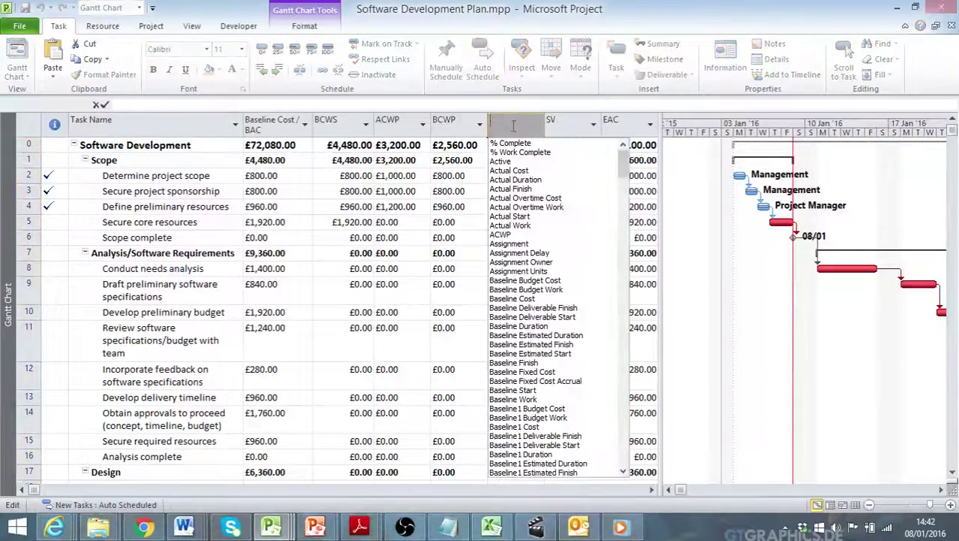
{"action": "left_click", "coordinate": [514, 142]}
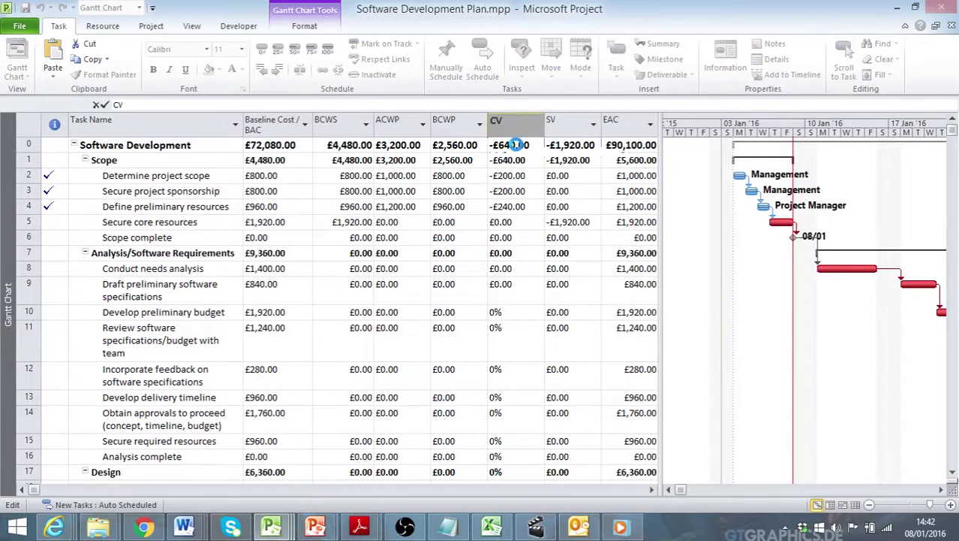
Widen the table to show VAC and insert a CPI column before EAC.
{"action": "left_click_drag", "start_coordinate": [654, 236], "coordinate": [709, 236]}
{"action": "mouse_move", "coordinate": [613, 126]}
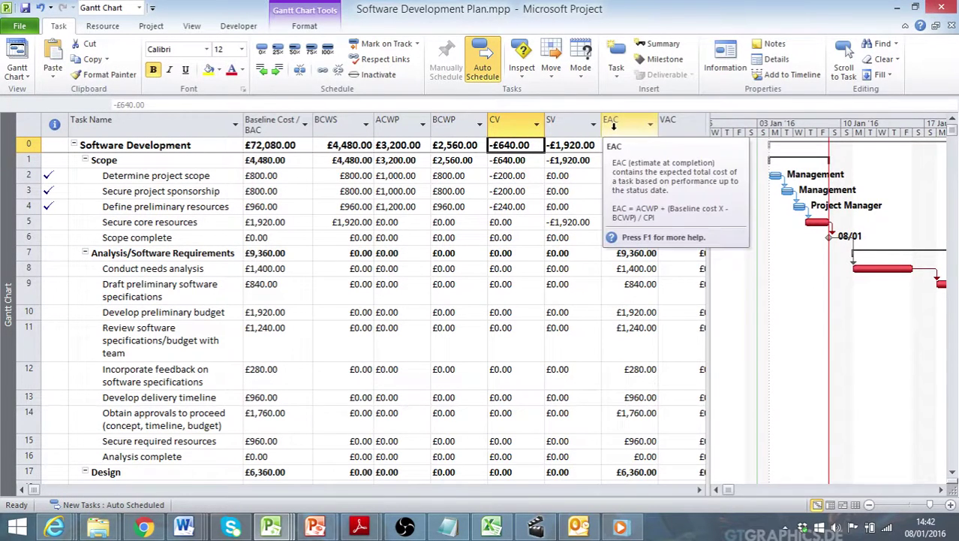
{"action": "left_click", "coordinate": [614, 126]}
{"action": "right_click", "coordinate": [614, 126]}
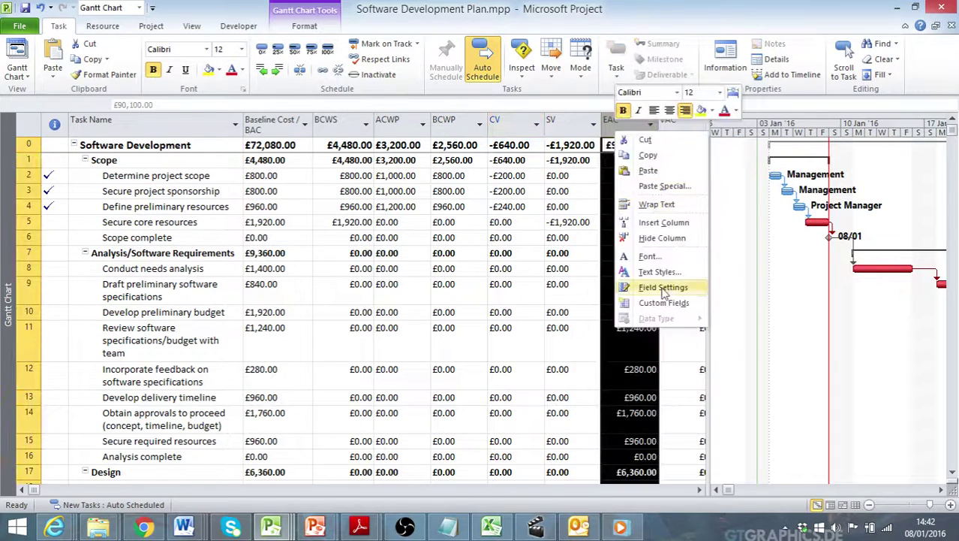
{"action": "left_click", "coordinate": [662, 222]}
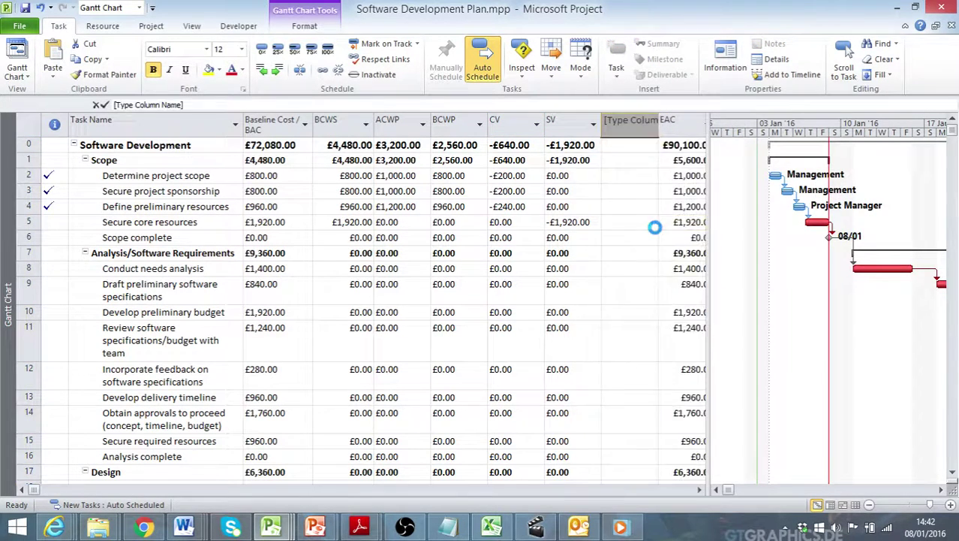
{"action": "type", "text": "cpi"}
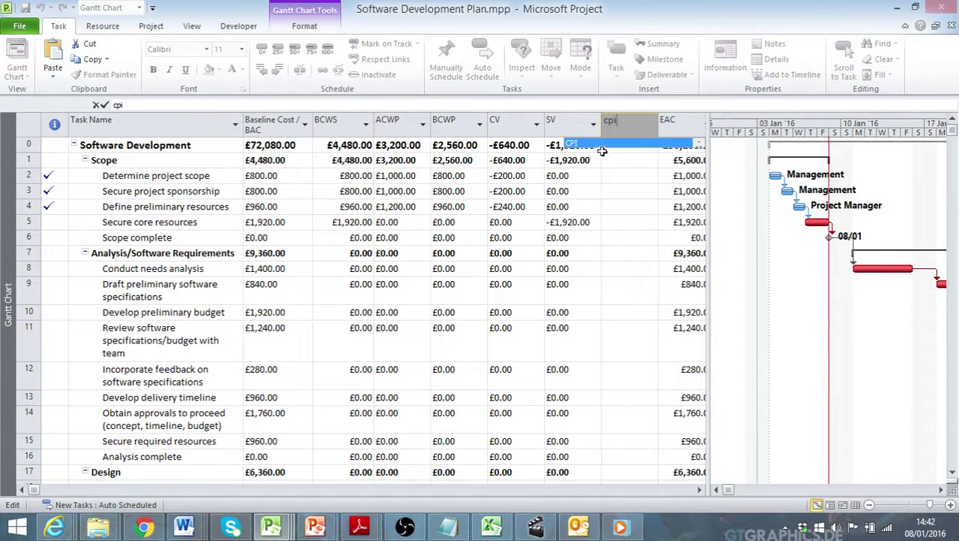
{"action": "left_click", "coordinate": [600, 144]}
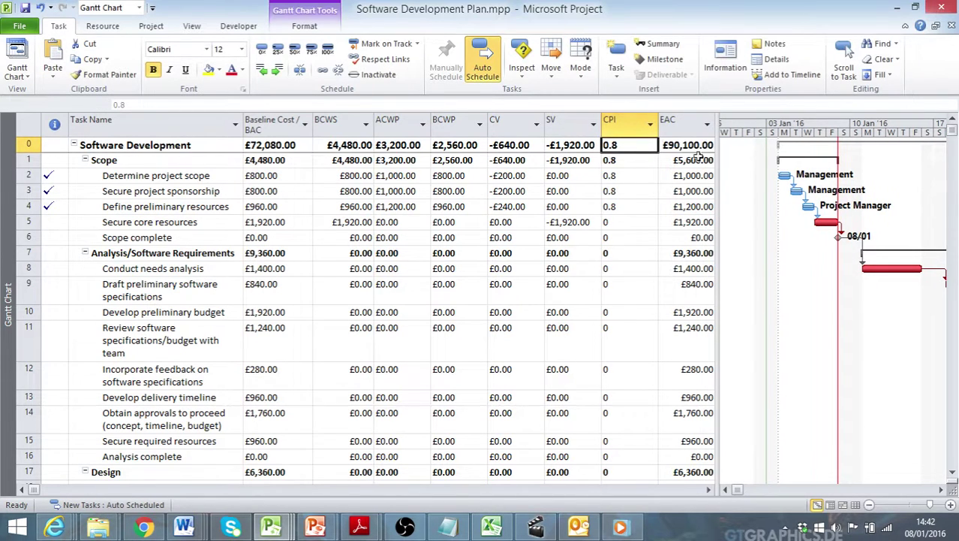
Insert an SPI column before the EAC column.
{"action": "left_click", "coordinate": [685, 126]}
{"action": "right_click", "coordinate": [688, 132]}
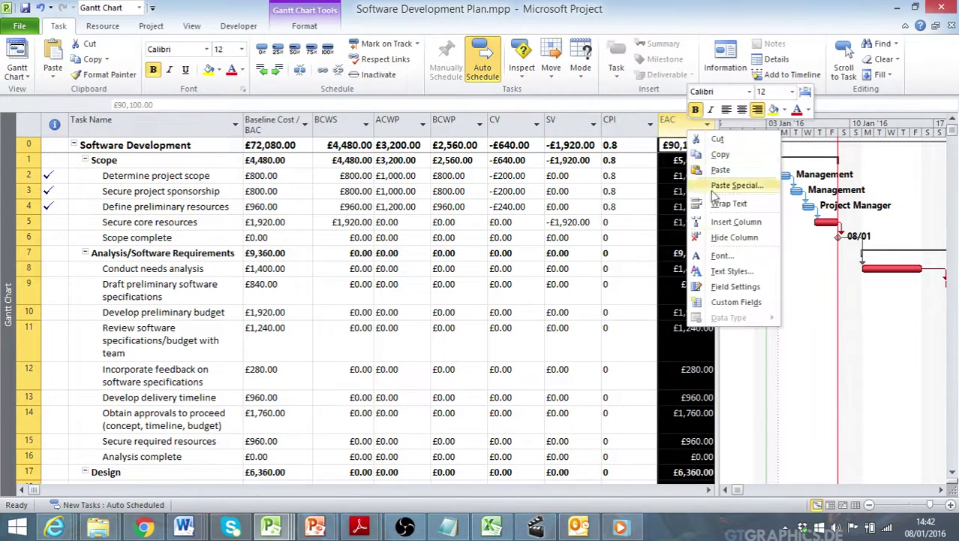
{"action": "left_click", "coordinate": [721, 222]}
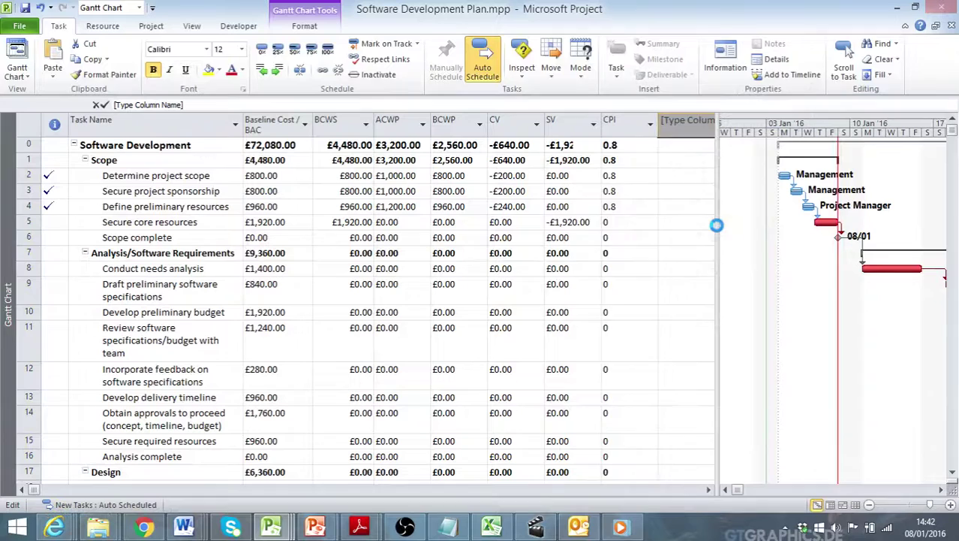
{"action": "type", "text": "SPI"}
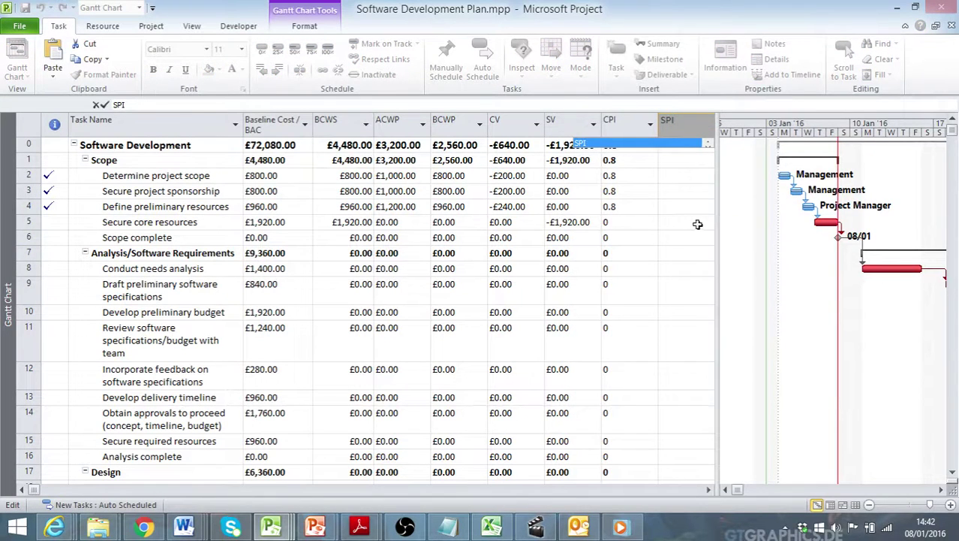
{"action": "left_click", "coordinate": [599, 144]}
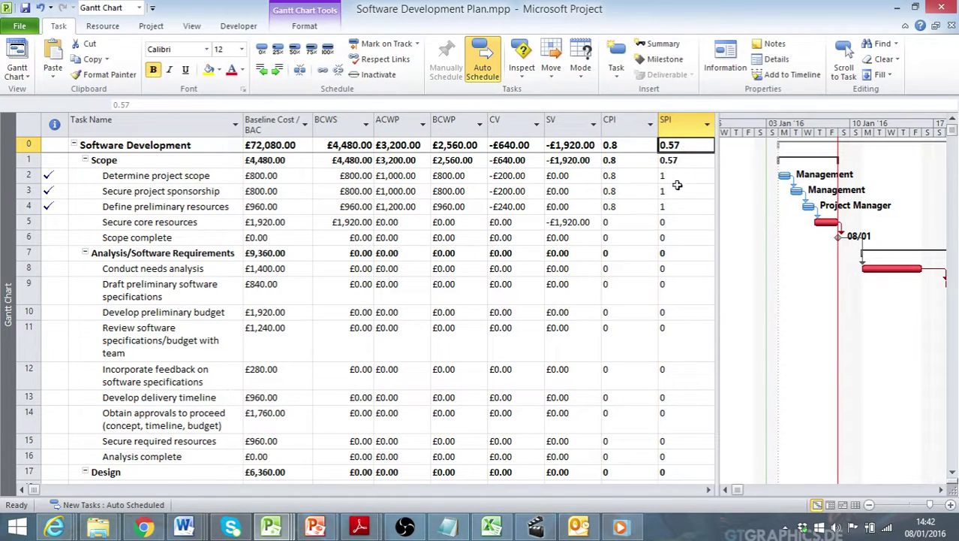
Select the Secure core resources row to review its BCWS £1,920.00 and SV -£1,920.00.
{"action": "left_click", "coordinate": [28, 222]}
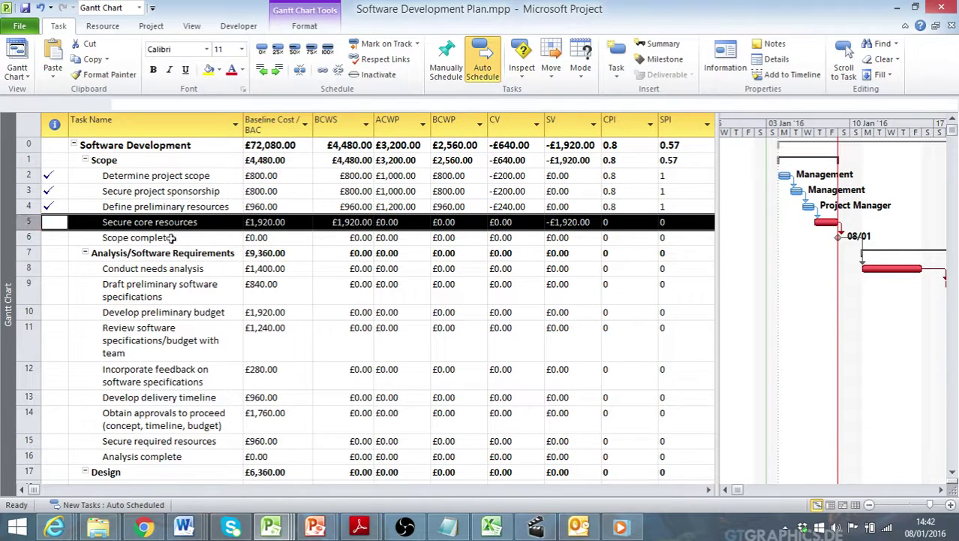
{"action": "left_click", "coordinate": [210, 225]}
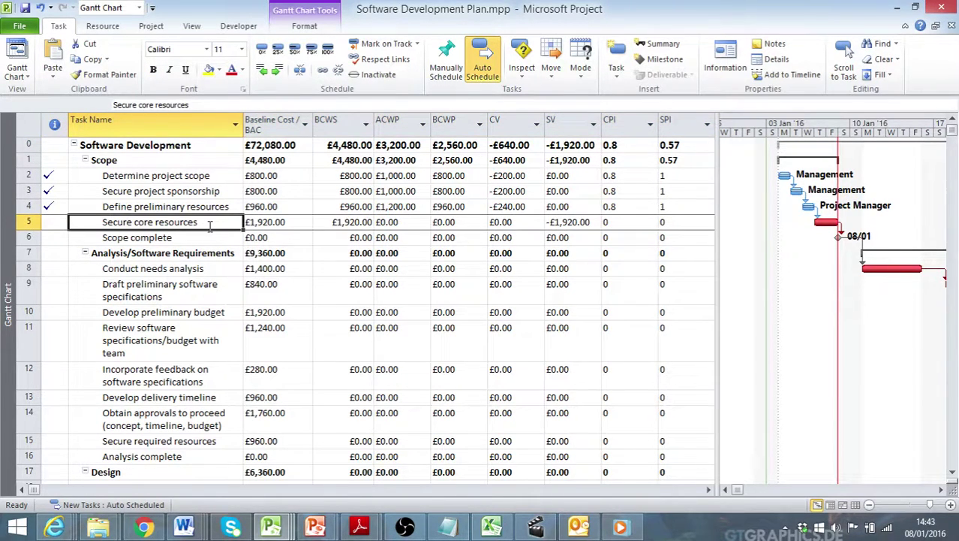
{"action": "key", "text": "shift+space"}
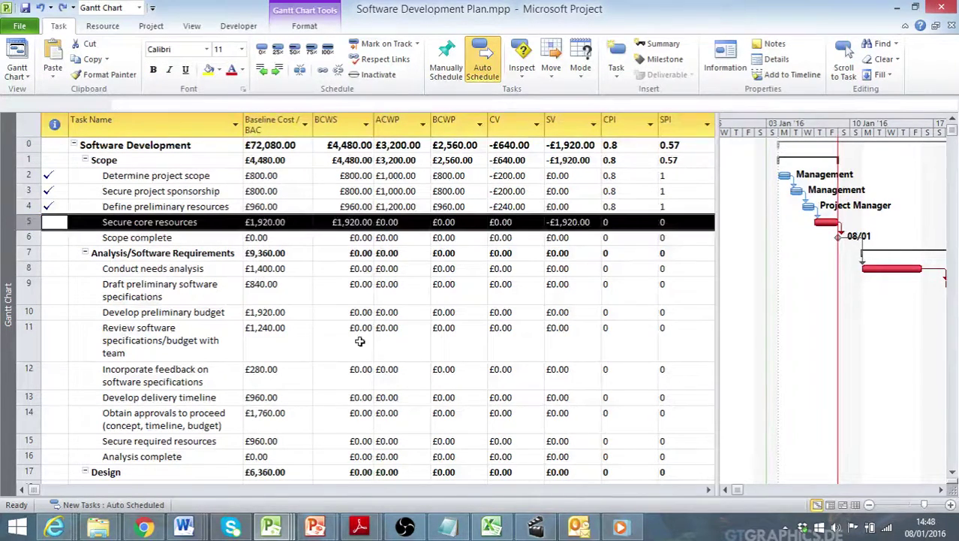
Reschedule uncompleted work across the entire project to start after Fri 08/01/16 via Update Project.
{"action": "left_click", "coordinate": [151, 26]}
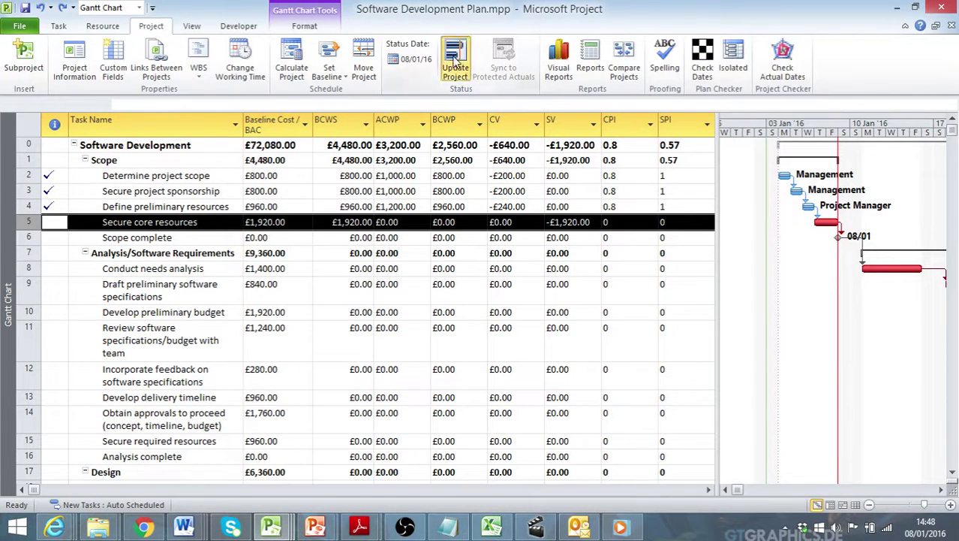
{"action": "left_click", "coordinate": [454, 63]}
{"action": "left_click", "coordinate": [346, 264]}
{"action": "key", "text": "Tab"}
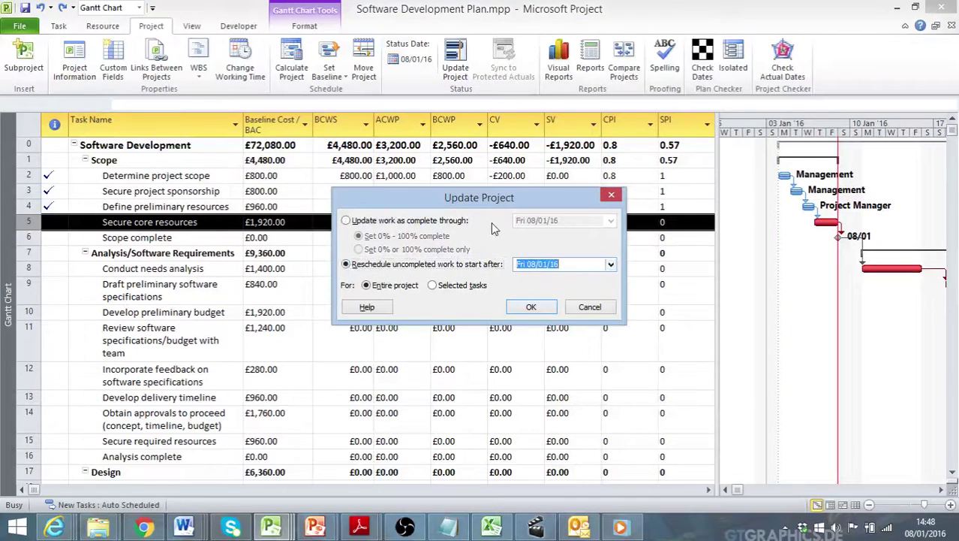
{"action": "left_click", "coordinate": [531, 307]}
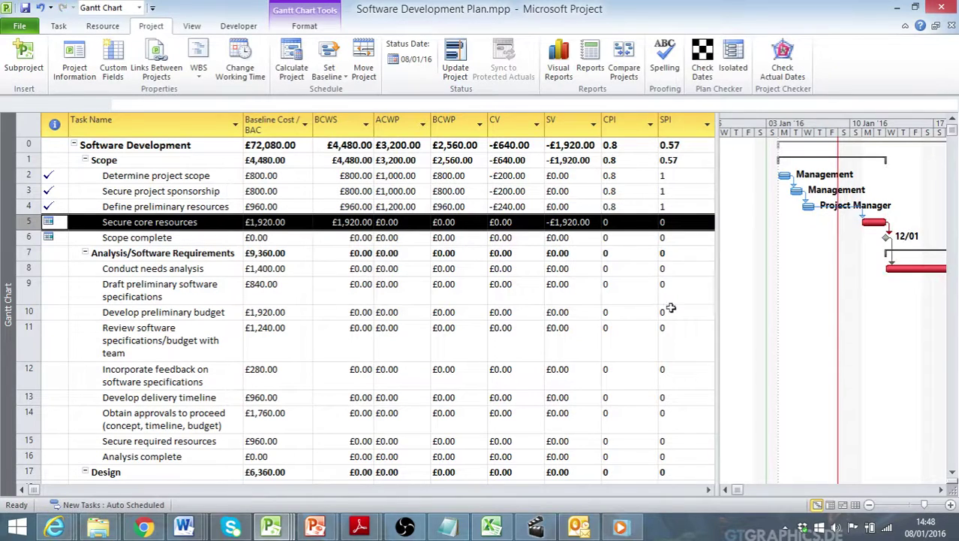